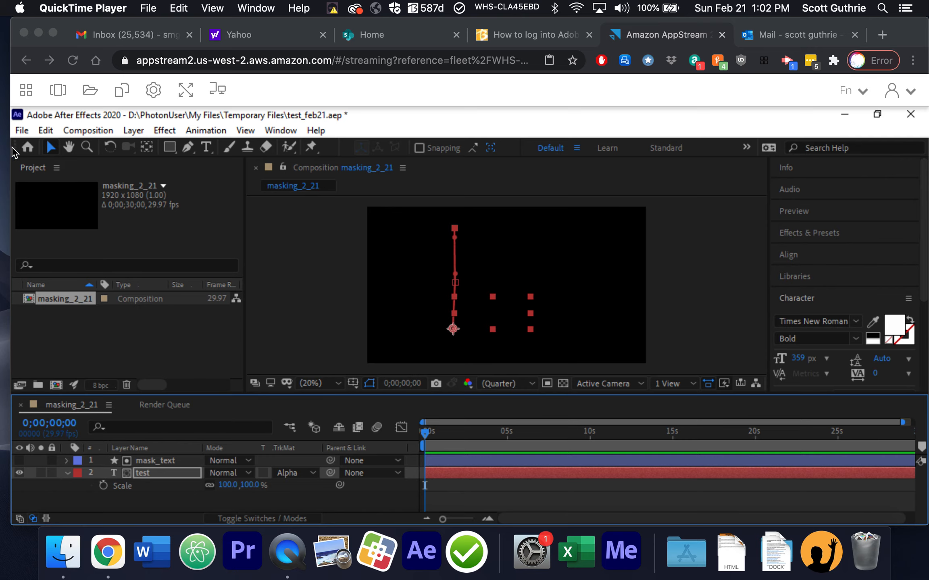
Step: Start a new project, saving the changes to test_feb21.aep
{"action": "left_click", "coordinate": [19, 132]}
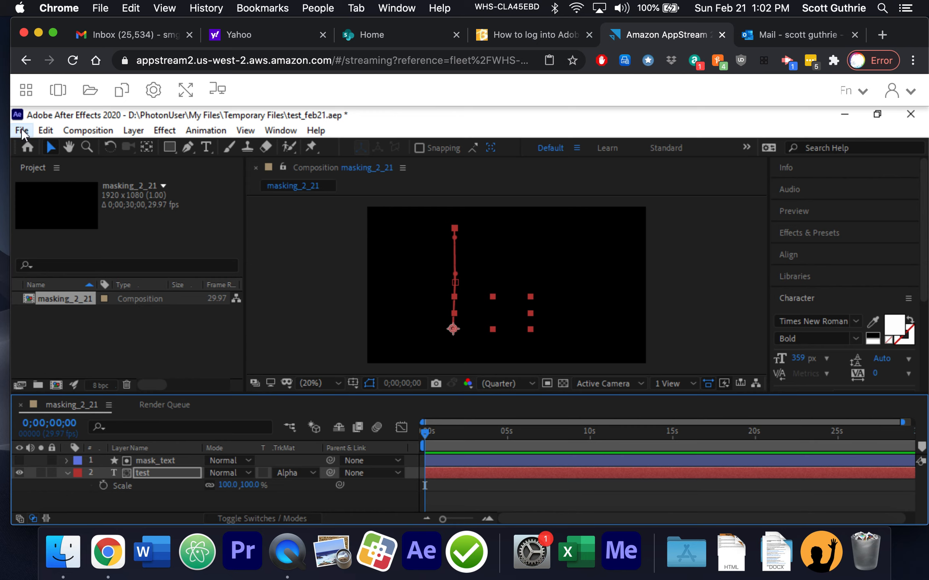
{"action": "left_click", "coordinate": [21, 130]}
{"action": "mouse_move", "coordinate": [36, 146]}
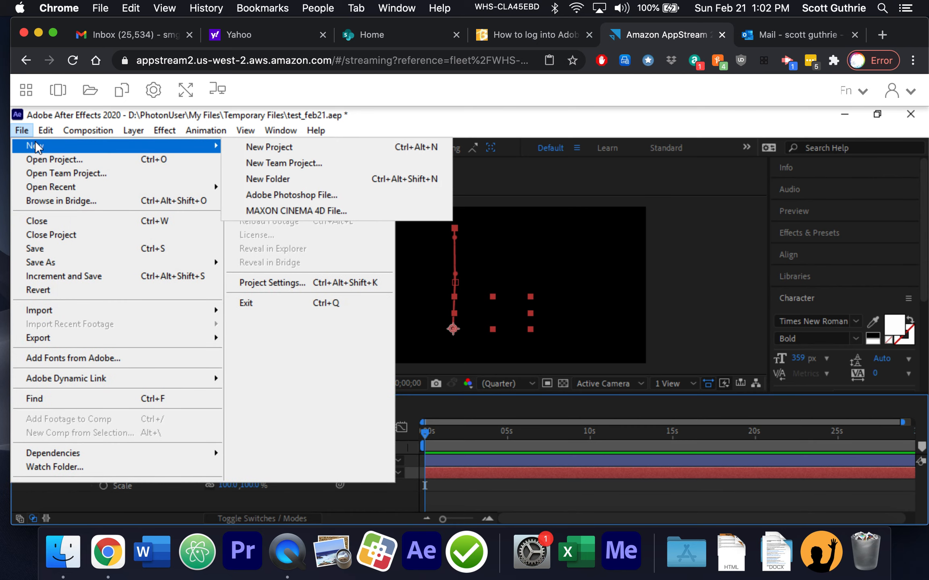
{"action": "left_click", "coordinate": [295, 147]}
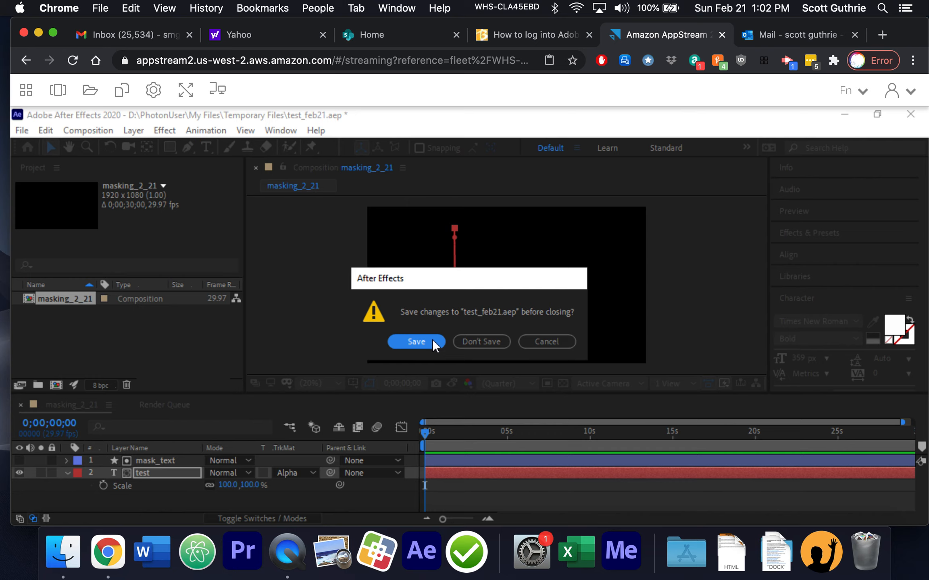
{"action": "left_click", "coordinate": [416, 342]}
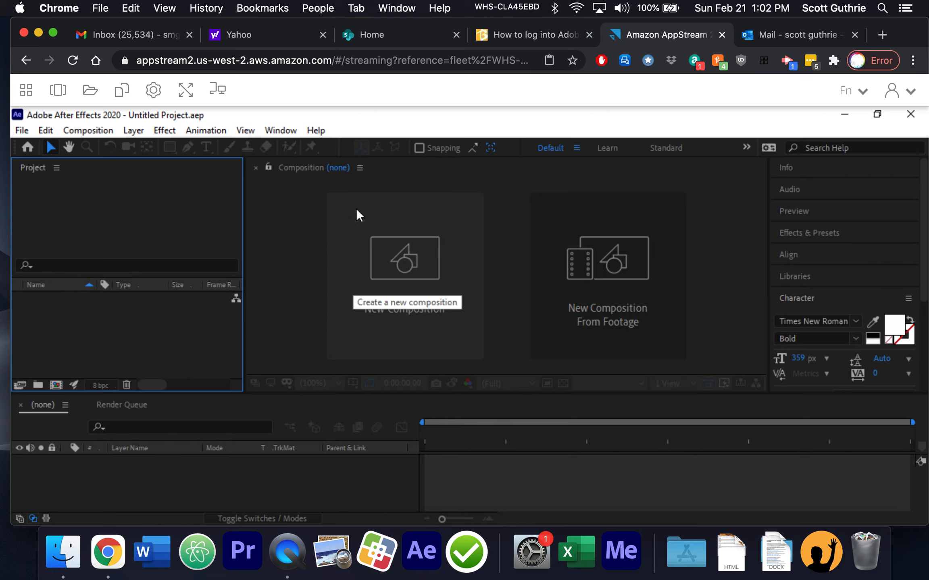
Step: Save the new project as "my masking 2_21" in the Temporary Files folder
{"action": "left_click", "coordinate": [24, 130]}
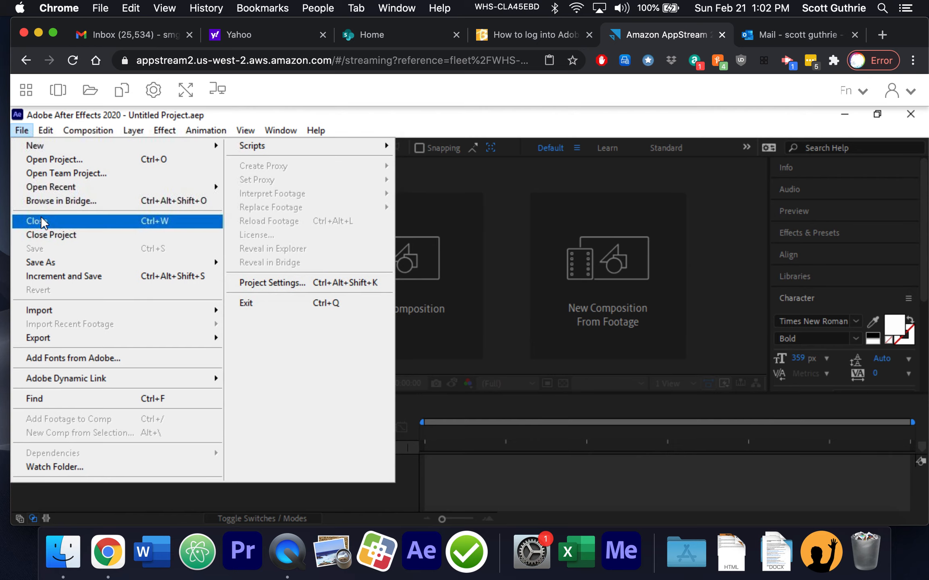
{"action": "mouse_move", "coordinate": [48, 266]}
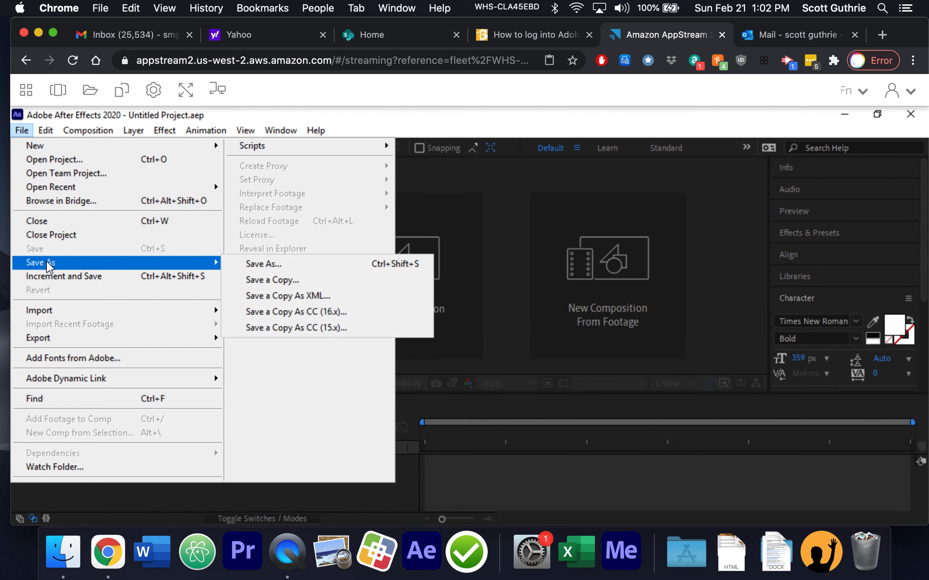
{"action": "left_click", "coordinate": [289, 265]}
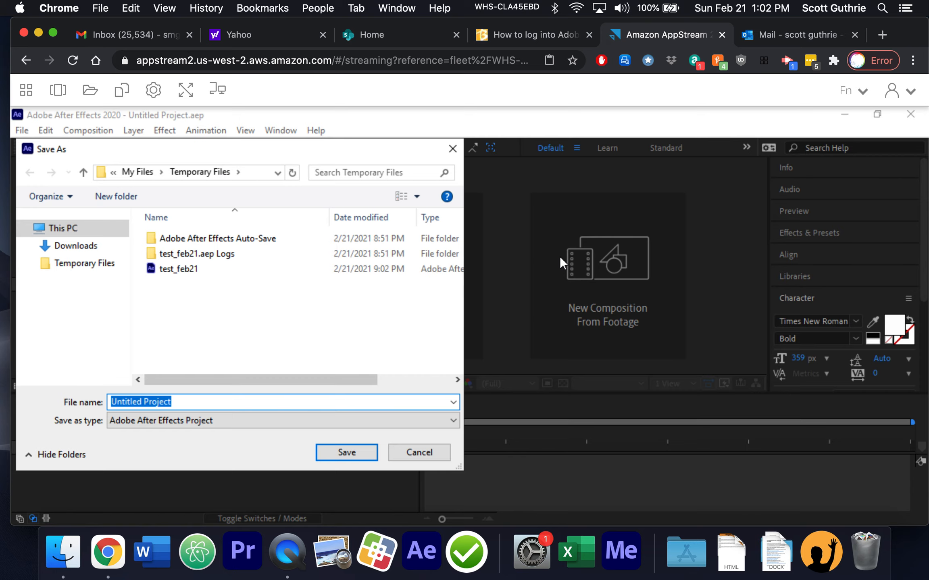
{"action": "left_click", "coordinate": [55, 267]}
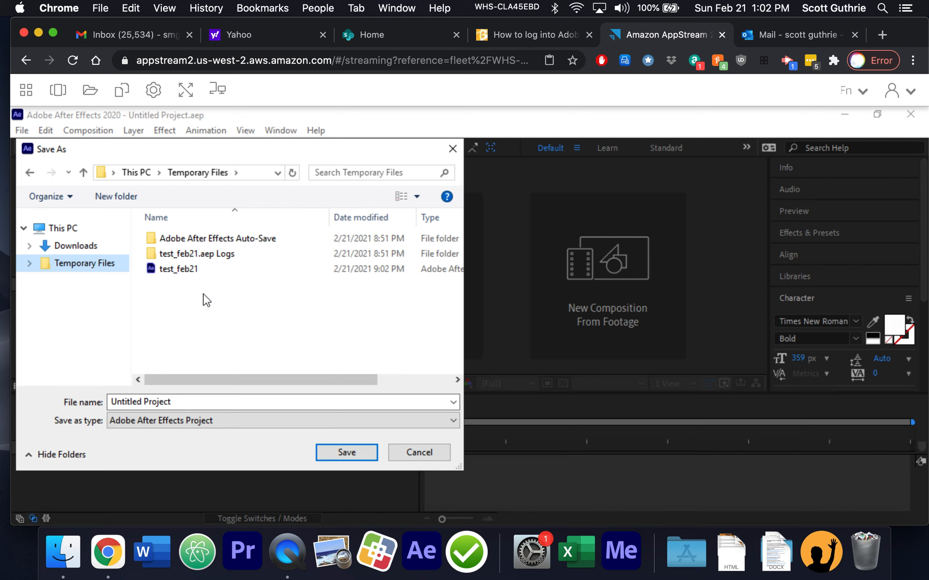
{"action": "left_click", "coordinate": [198, 403]}
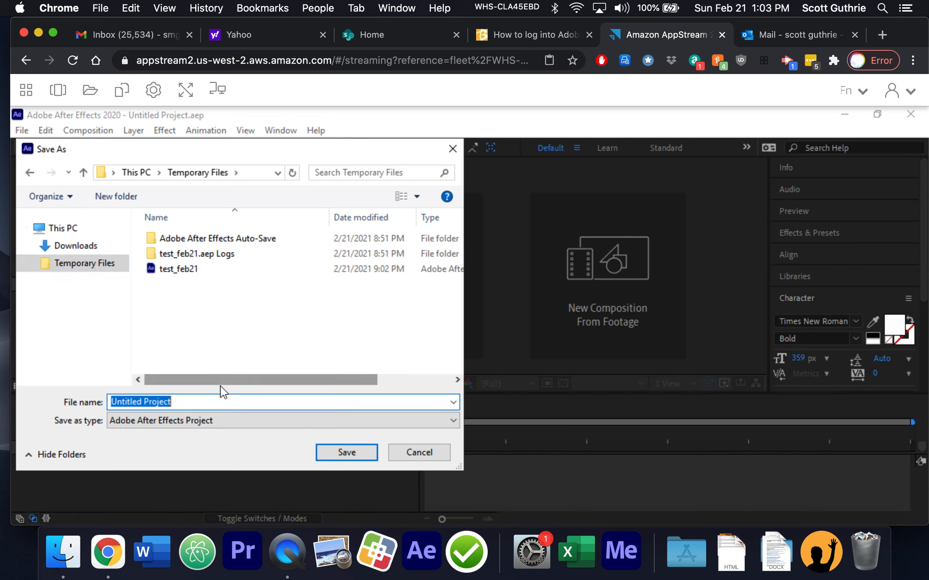
{"action": "type", "text": "masking"}
{"action": "key", "text": "BackSpace"}
{"action": "key", "text": "BackSpace"}
{"action": "key", "text": "BackSpace"}
{"action": "key", "text": "BackSpace"}
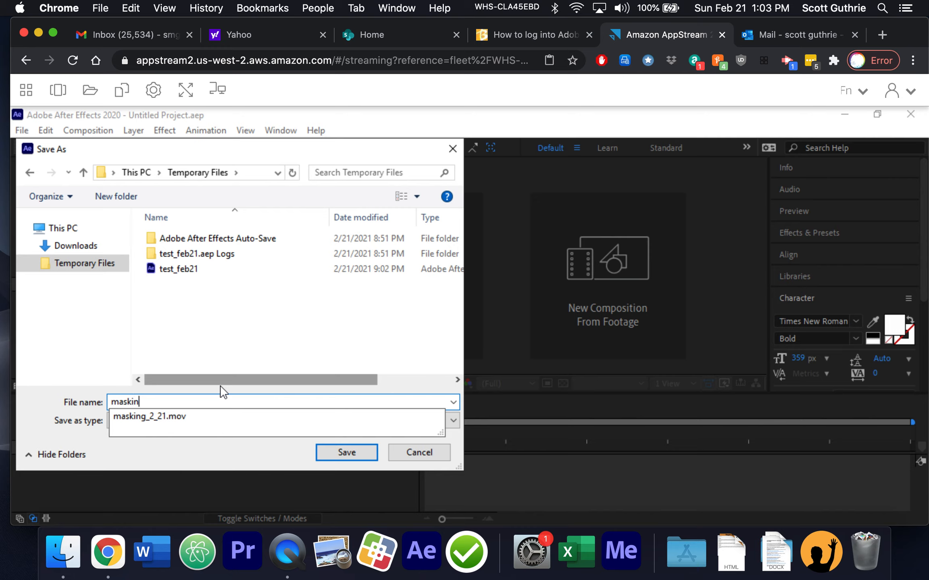
{"action": "key", "text": "BackSpace"}
{"action": "key", "text": "BackSpace"}
{"action": "key", "text": "BackSpace"}
{"action": "type", "text": "my mask"}
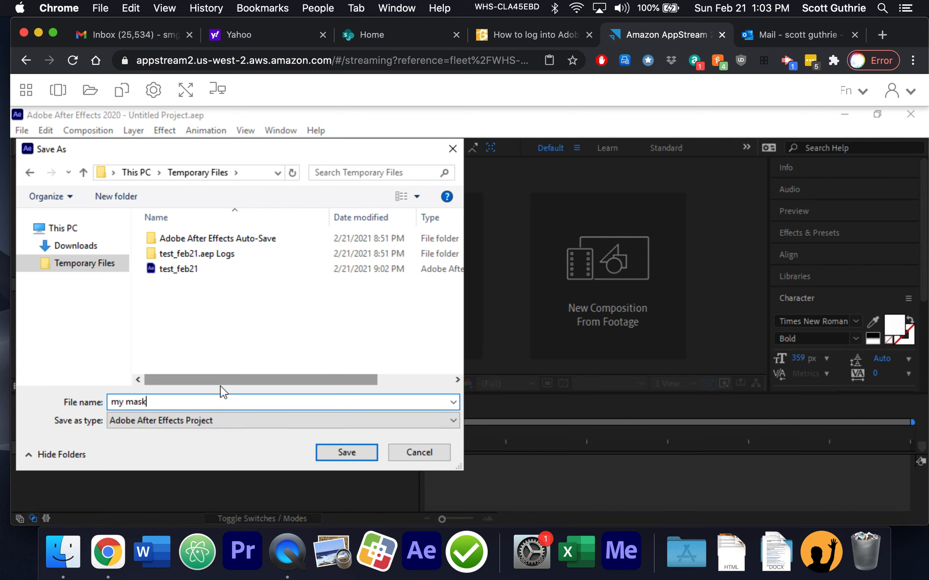
{"action": "type", "text": "ing 2_21"}
{"action": "left_click", "coordinate": [364, 452]}
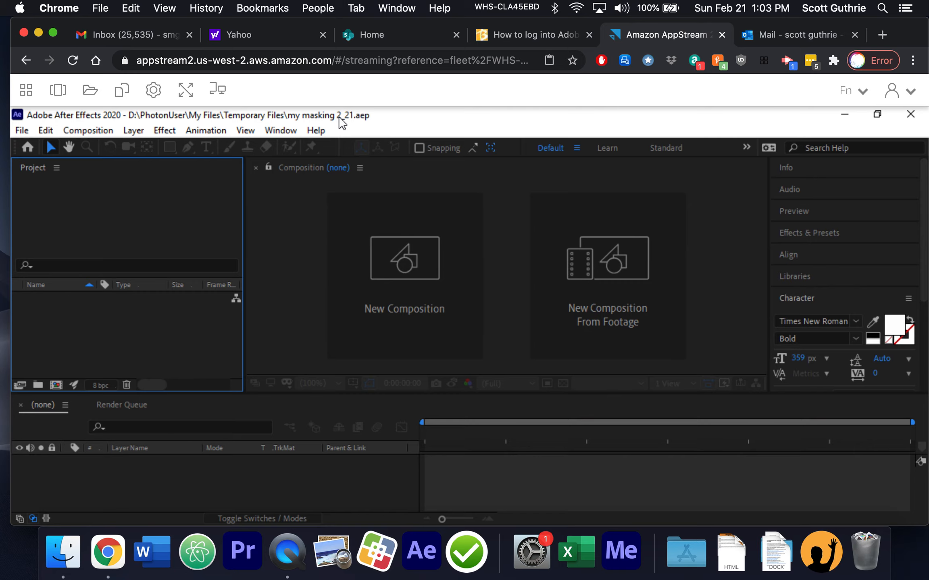
Step: Create a composition named "my mask 2_21" with the HDTV 1080 29.97 preset and a 30-second duration
{"action": "left_click", "coordinate": [408, 266]}
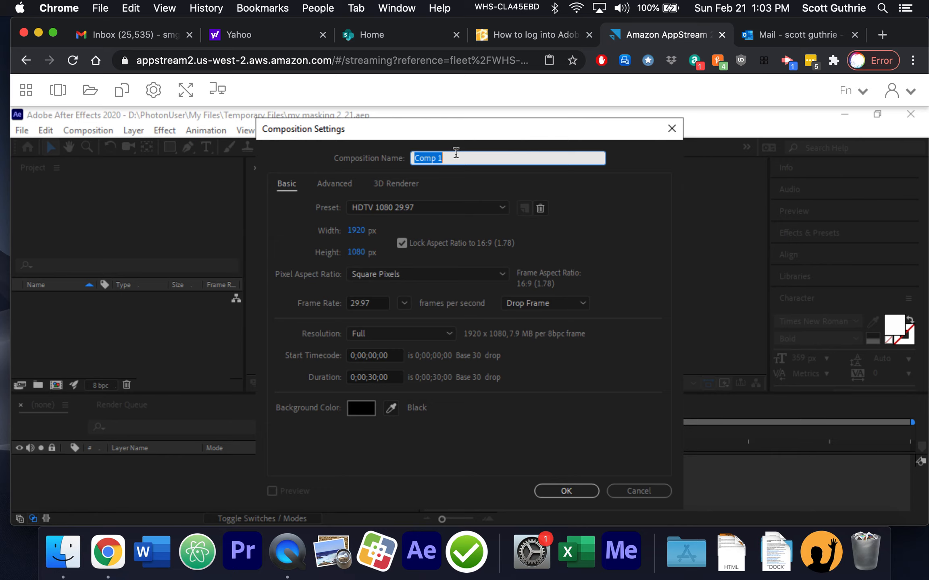
{"action": "type", "text": "my mask 2_21"}
{"action": "left_click", "coordinate": [503, 206]}
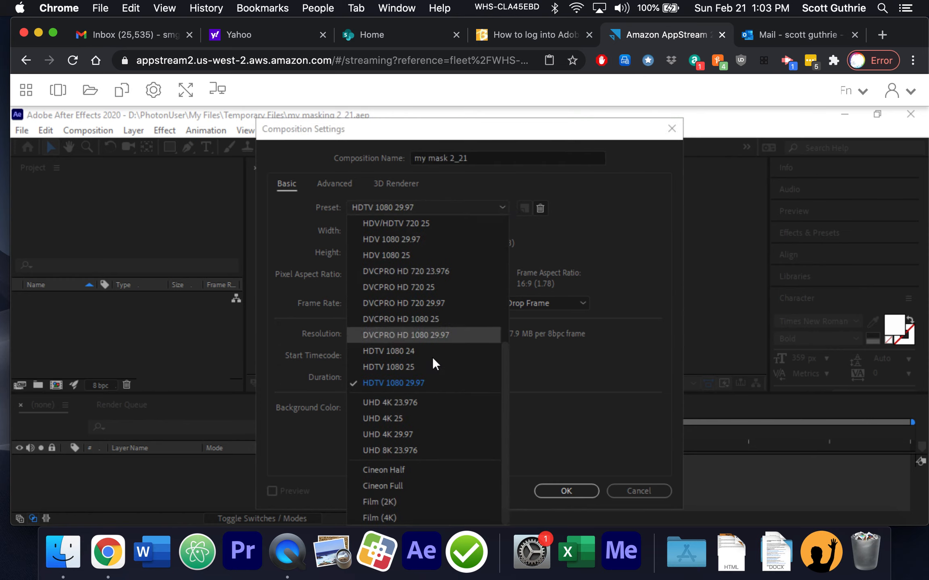
{"action": "left_click", "coordinate": [557, 231]}
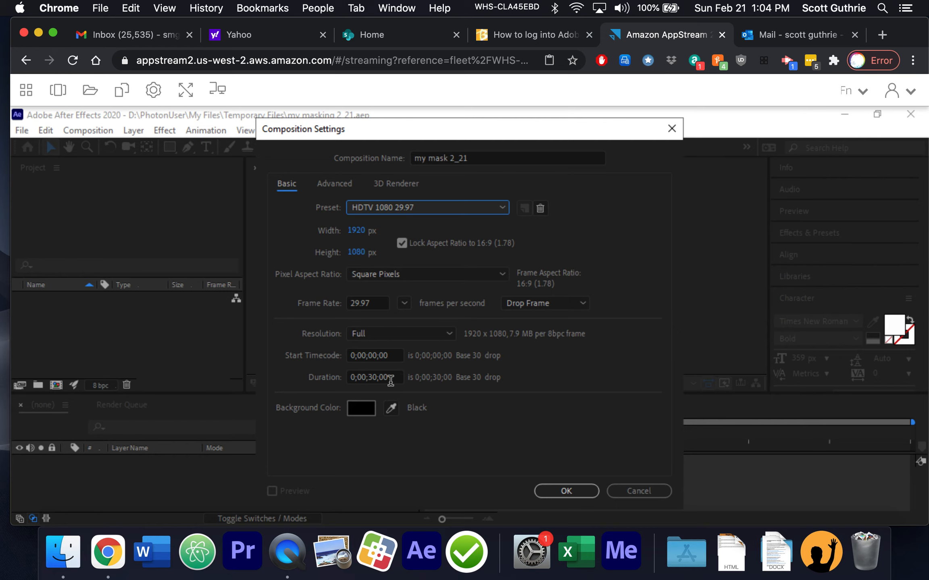
{"action": "left_click", "coordinate": [566, 491]}
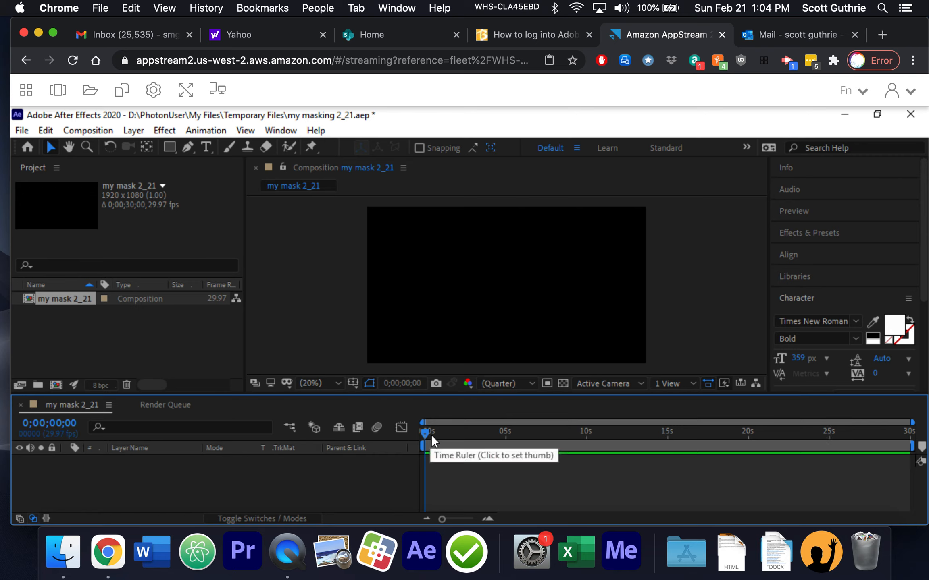
Step: With the playhead at the start, begin a text layer in the composition's upper-left area and set the font size to 341 px
{"action": "mouse_move", "coordinate": [423, 430]}
{"action": "left_mouse_down"}
{"action": "mouse_move", "coordinate": [547, 430]}
{"action": "mouse_move", "coordinate": [419, 430]}
{"action": "left_mouse_up"}
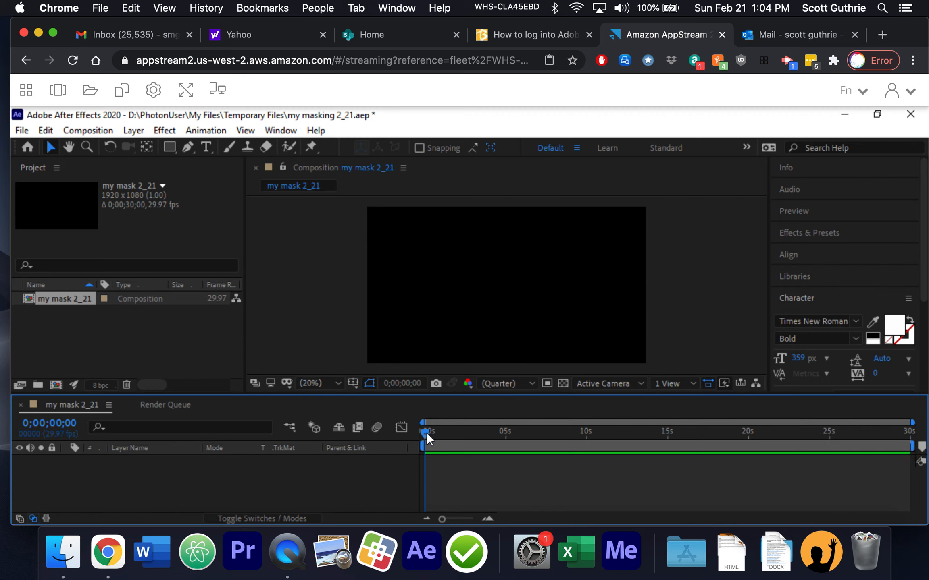
{"action": "mouse_move", "coordinate": [426, 430]}
{"action": "left_mouse_down"}
{"action": "mouse_move", "coordinate": [895, 412]}
{"action": "mouse_move", "coordinate": [411, 432]}
{"action": "left_mouse_up"}
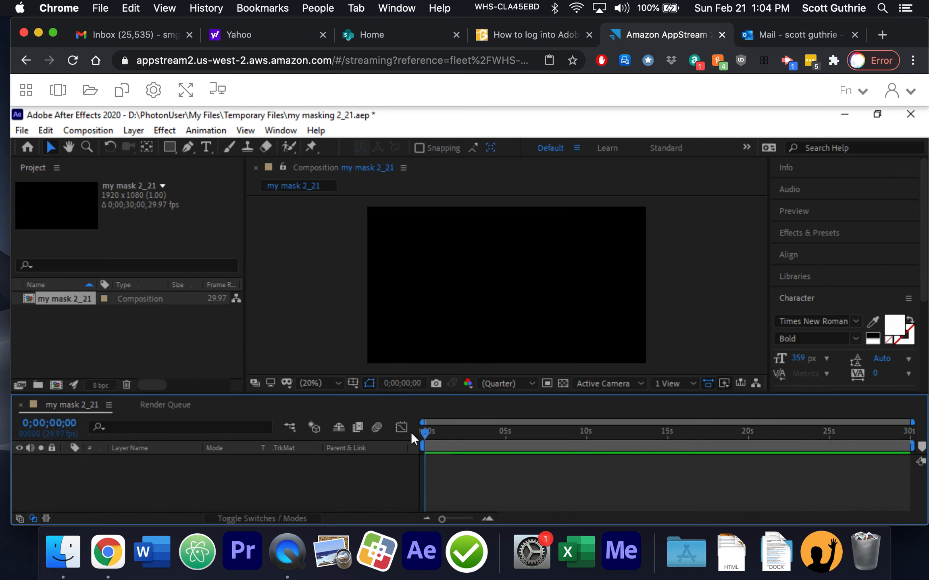
{"action": "left_click", "coordinate": [206, 147]}
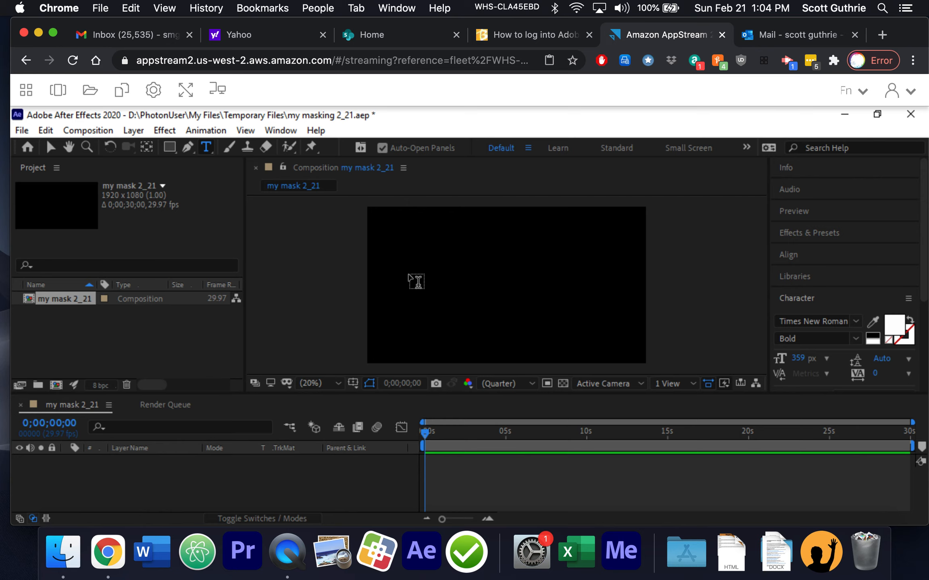
{"action": "left_click", "coordinate": [408, 280]}
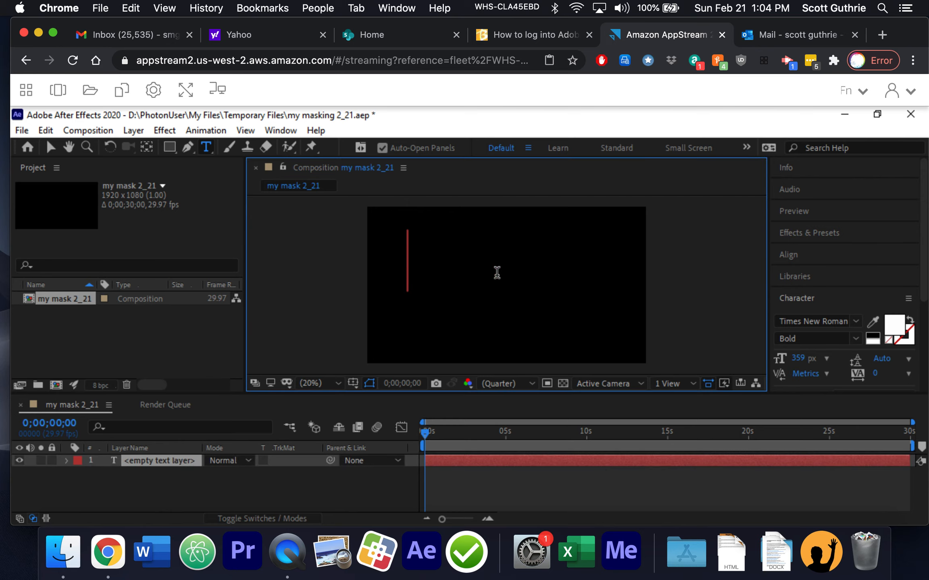
{"action": "left_click", "coordinate": [830, 301]}
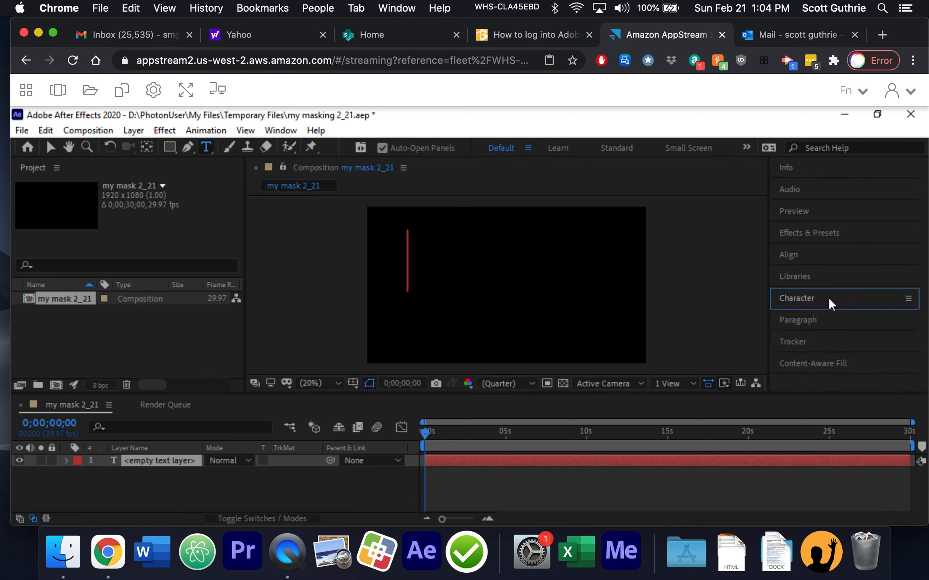
{"action": "left_click", "coordinate": [844, 303]}
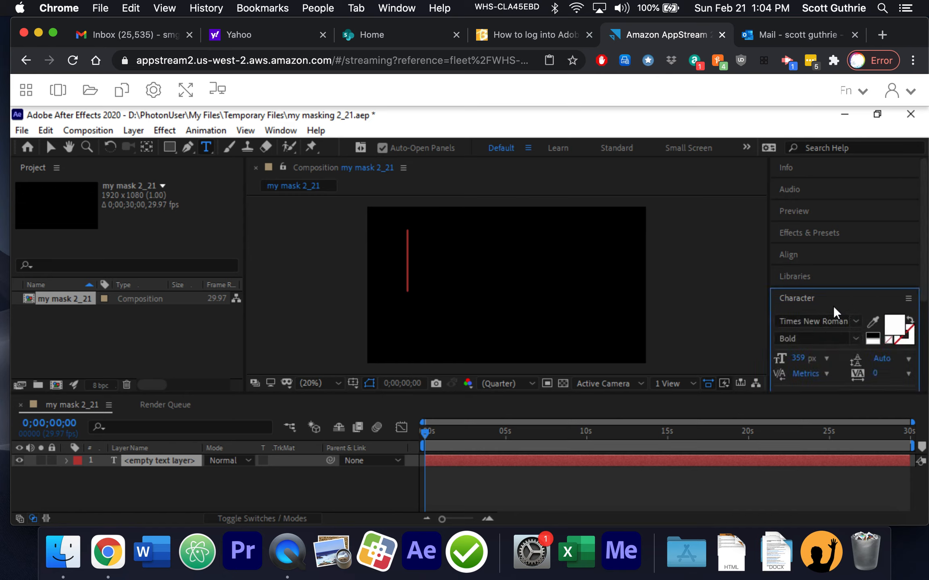
{"action": "mouse_move", "coordinate": [800, 359]}
{"action": "left_mouse_down"}
{"action": "mouse_move", "coordinate": [791, 360]}
{"action": "mouse_move", "coordinate": [802, 360]}
{"action": "left_mouse_up"}
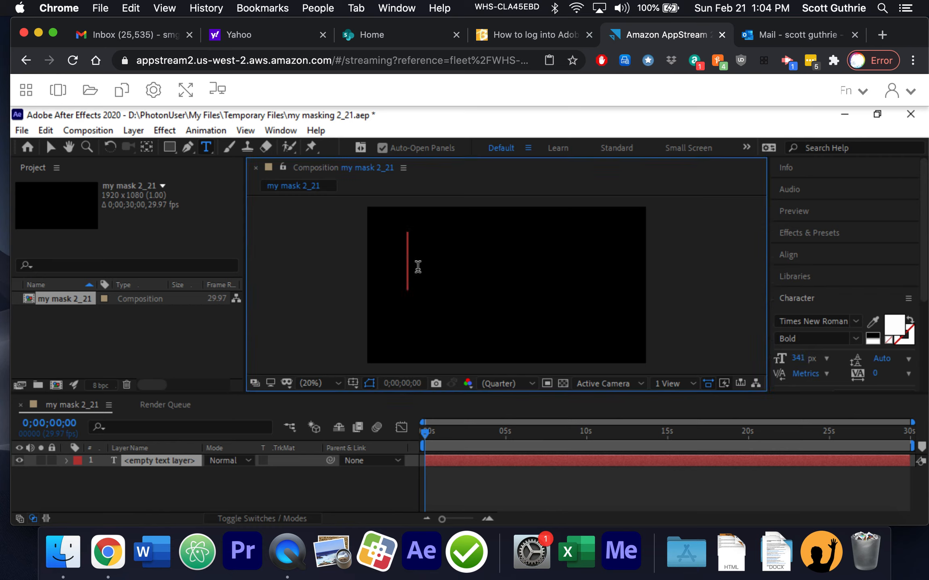
Step: Enter "text here" as the layer's text and finish editing with the Selection tool
{"action": "type", "text": "test"}
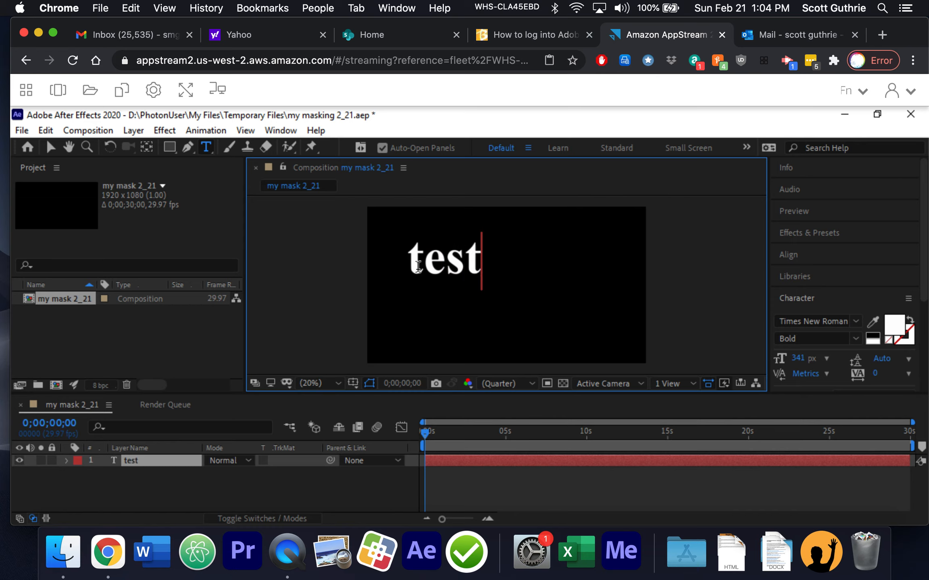
{"action": "key", "text": "BackSpace"}
{"action": "key", "text": "BackSpace"}
{"action": "type", "text": "xt her"}
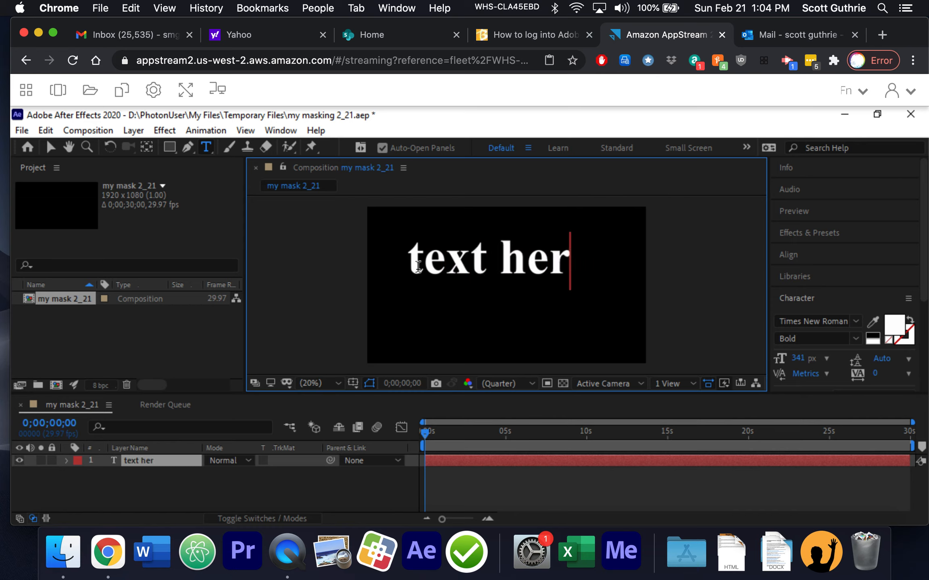
{"action": "type", "text": "e"}
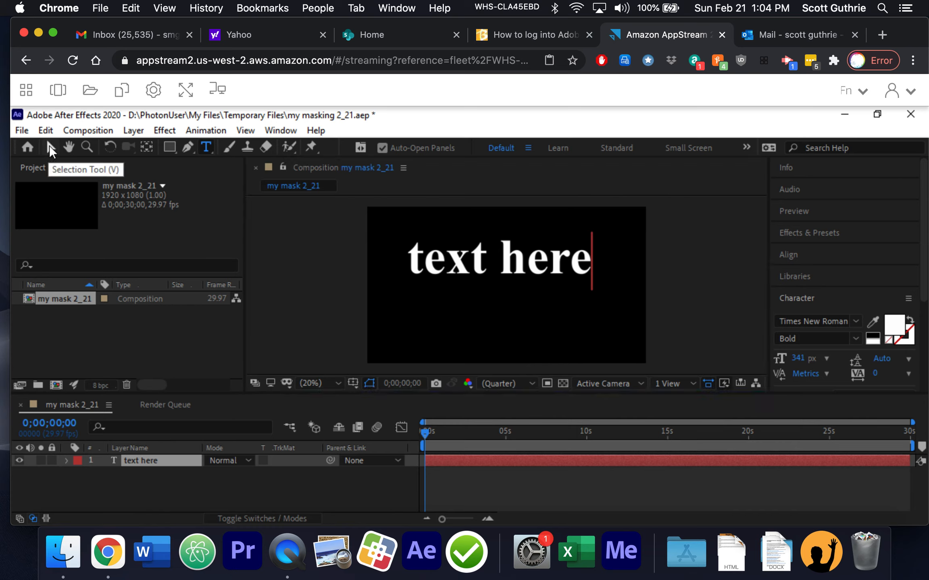
{"action": "left_click", "coordinate": [49, 146]}
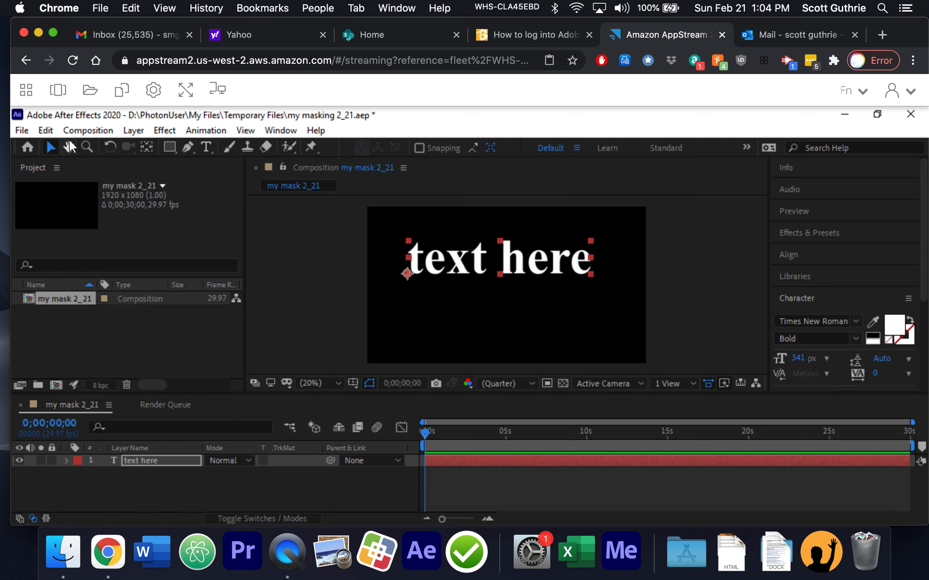
Step: Move the text slightly down and center its anchor point in the layer content
{"action": "left_click_drag", "start_coordinate": [439, 254], "coordinate": [439, 269]}
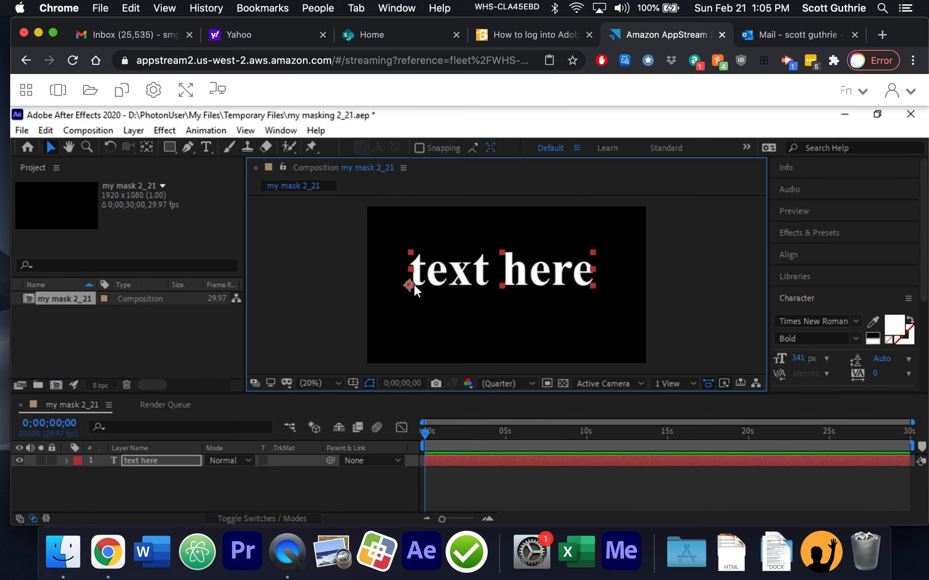
{"action": "left_click", "coordinate": [132, 130]}
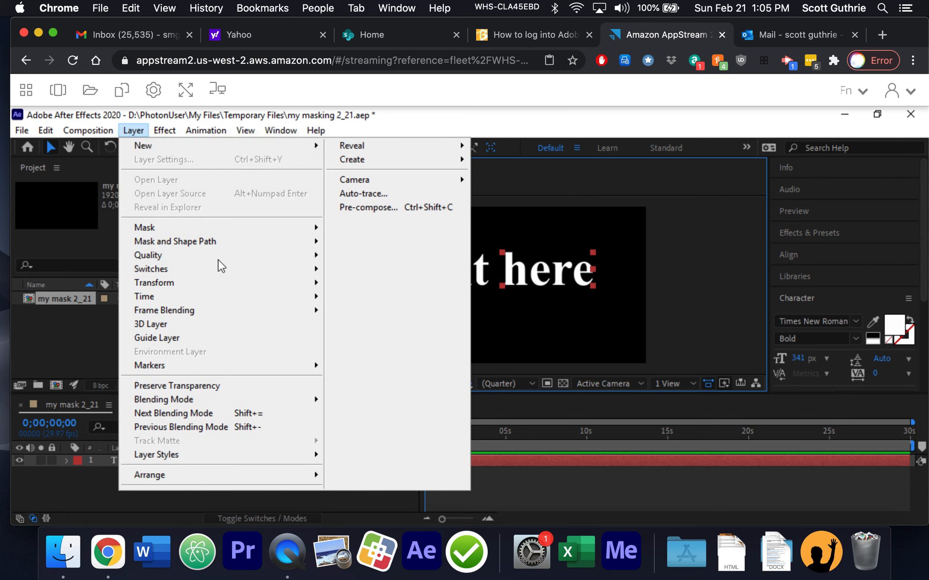
{"action": "mouse_move", "coordinate": [218, 285]}
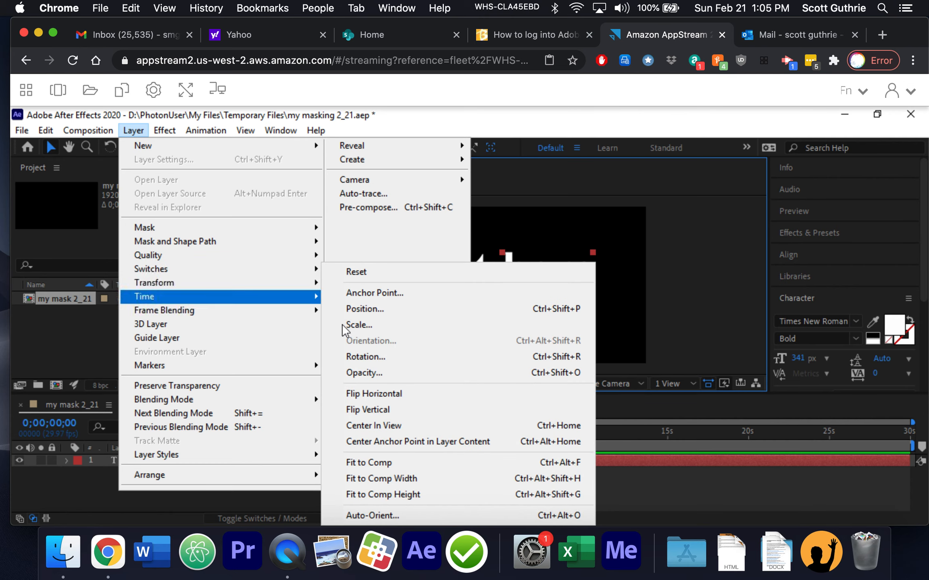
{"action": "left_click", "coordinate": [502, 448]}
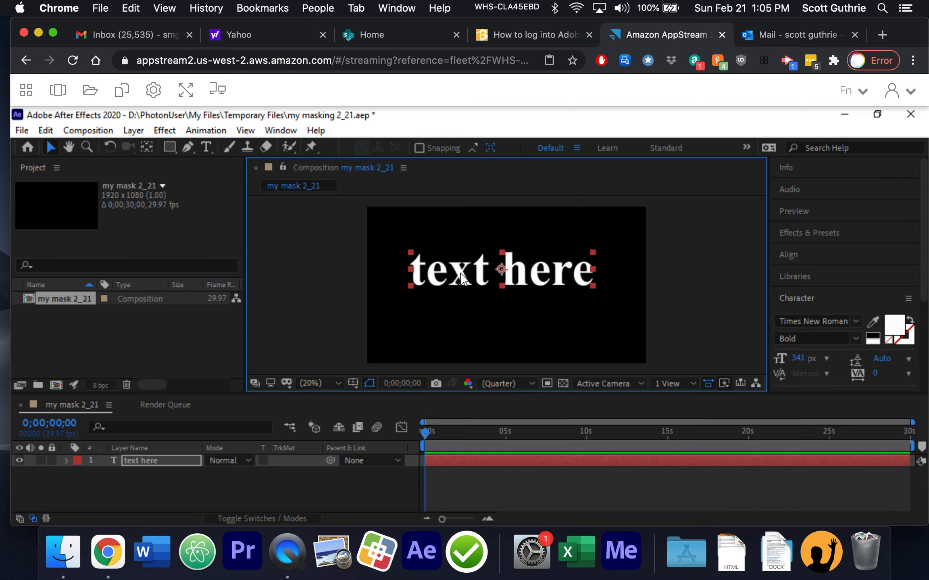
Step: Move the "text here" layer to the lower middle of the composition and leave it deselected
{"action": "left_click_drag", "start_coordinate": [461, 278], "coordinate": [459, 326]}
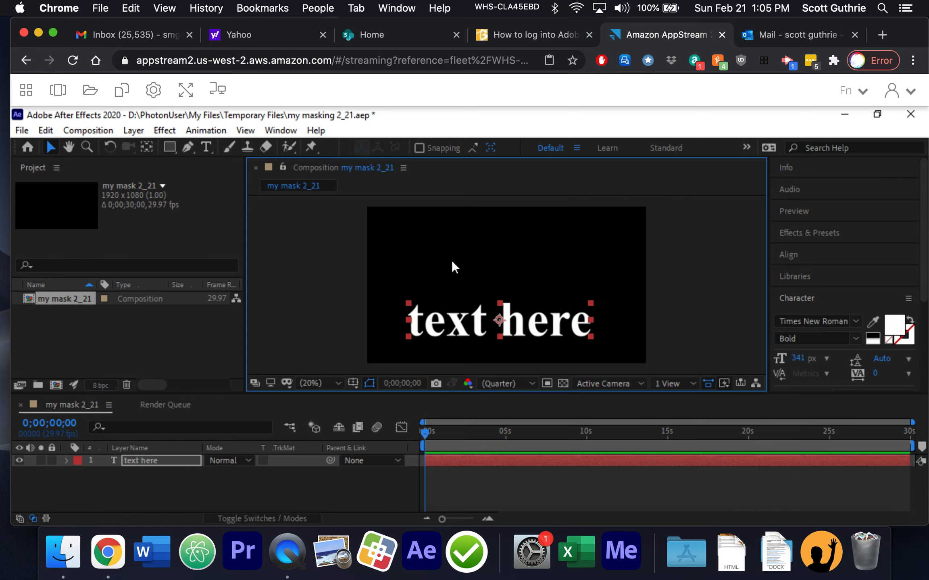
{"action": "left_click", "coordinate": [542, 258]}
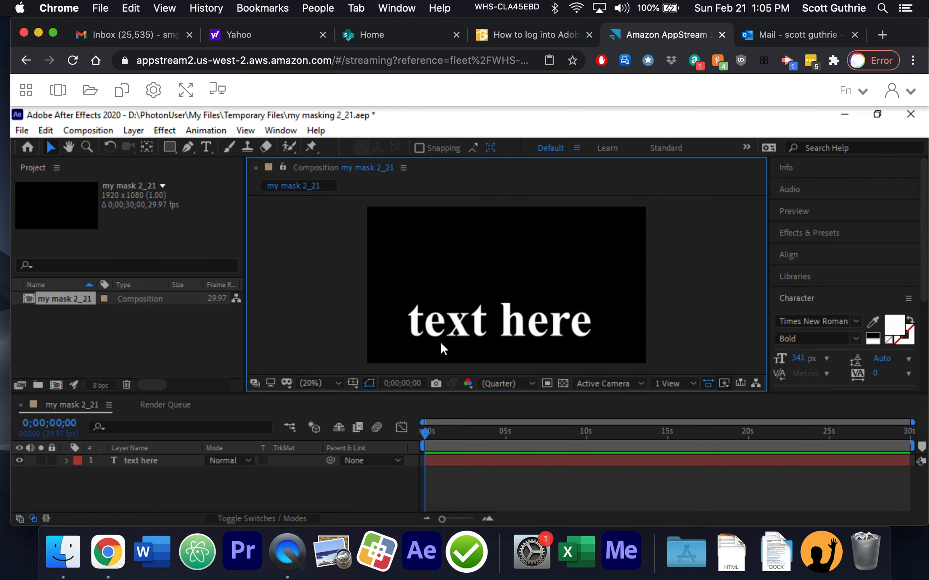
{"action": "left_click", "coordinate": [501, 327]}
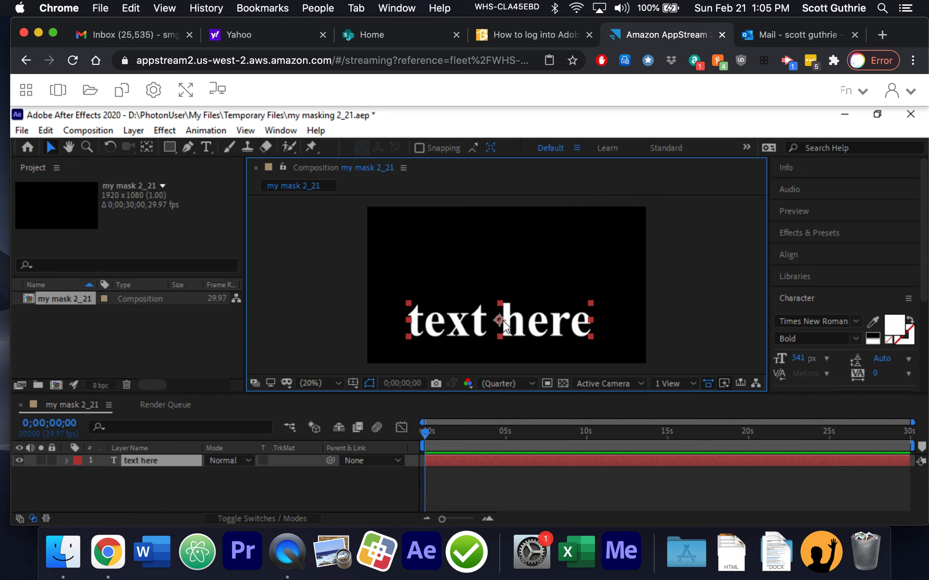
{"action": "left_click", "coordinate": [527, 278]}
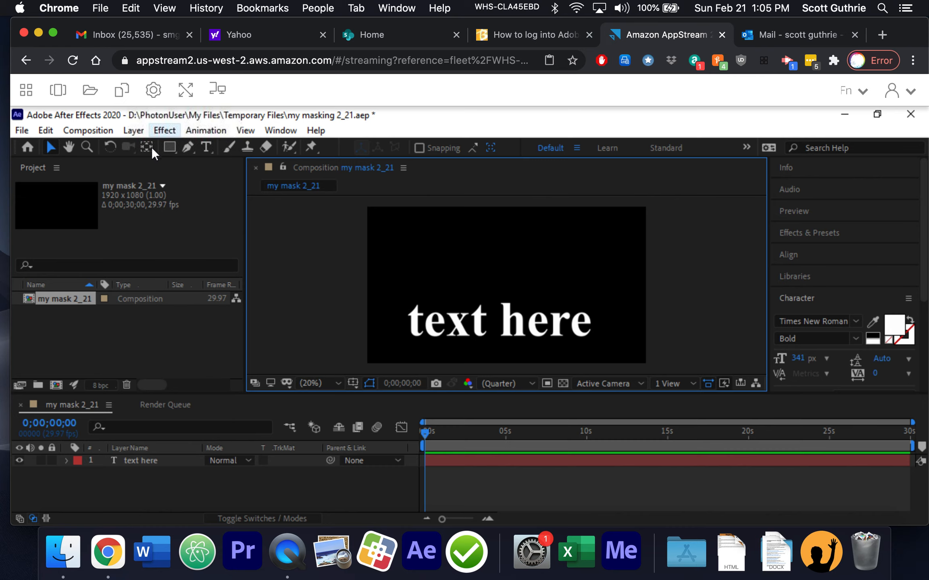
Step: Activate the Rectangle tool and set its stroke to None in the stroke options
{"action": "left_click", "coordinate": [171, 146]}
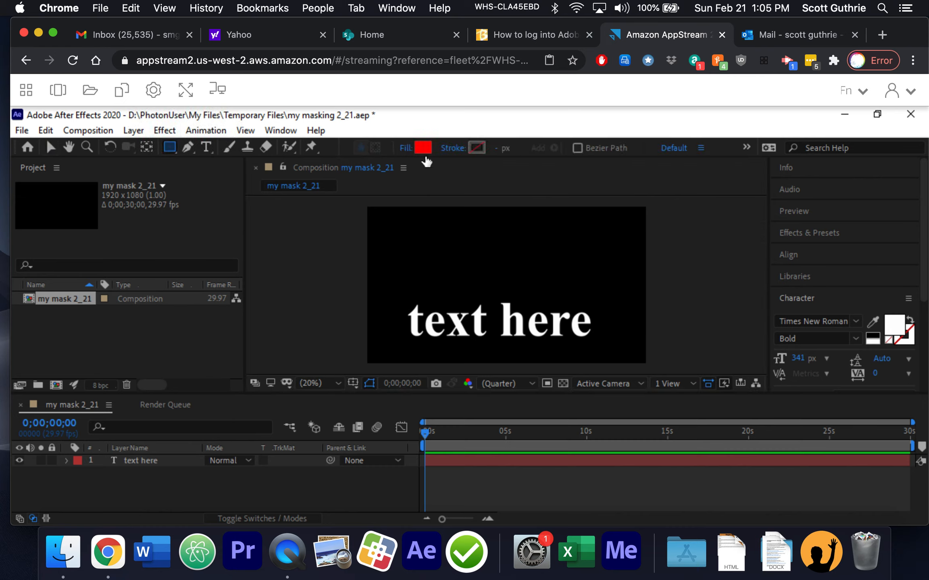
{"action": "left_click", "coordinate": [453, 150]}
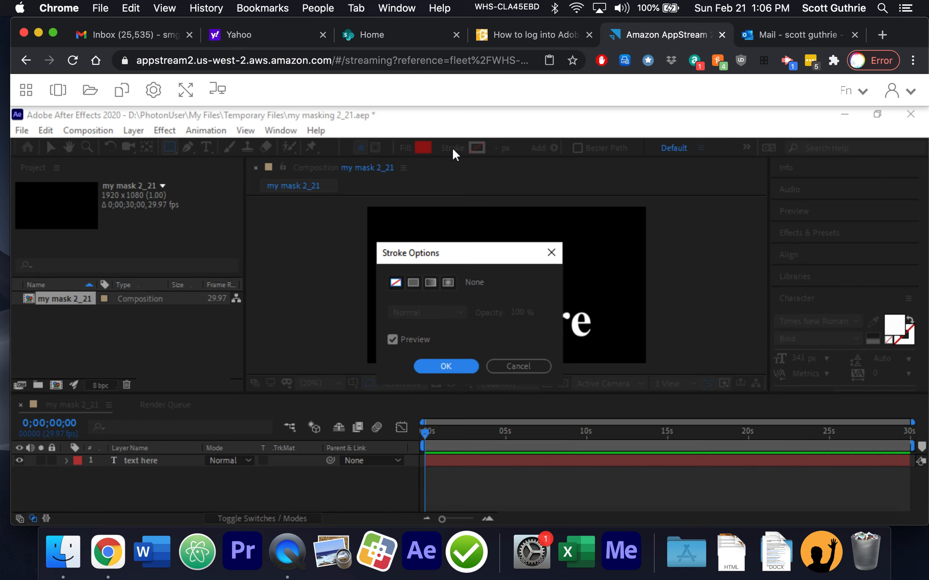
{"action": "left_click", "coordinate": [394, 281]}
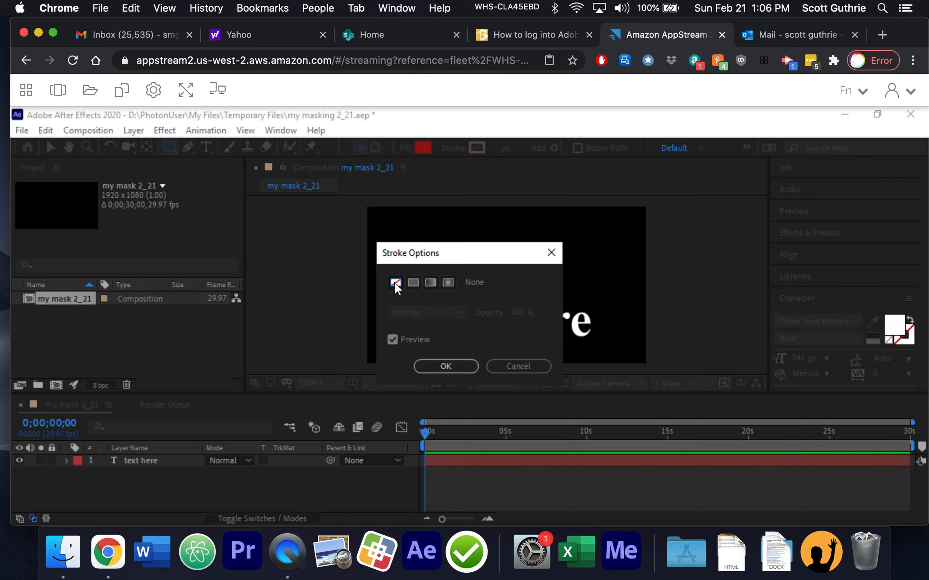
{"action": "left_click", "coordinate": [470, 367]}
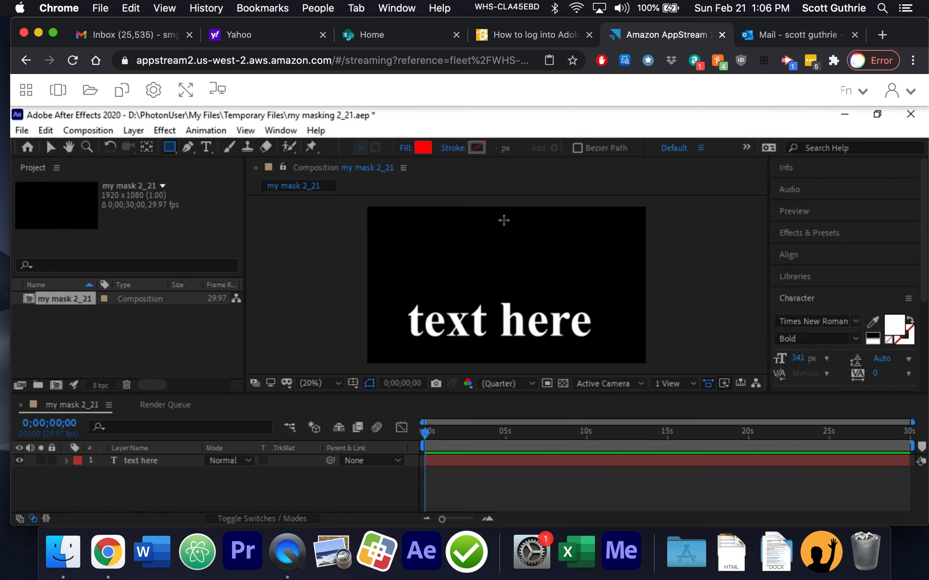
Step: Change the shape fill color to a lime green
{"action": "left_click", "coordinate": [423, 147]}
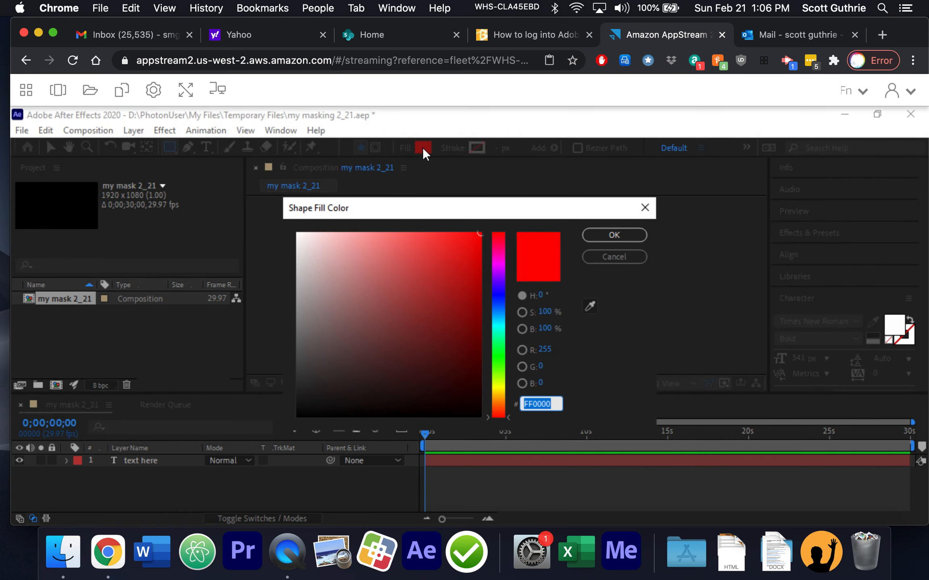
{"action": "left_click", "coordinate": [498, 328]}
{"action": "left_click", "coordinate": [499, 375]}
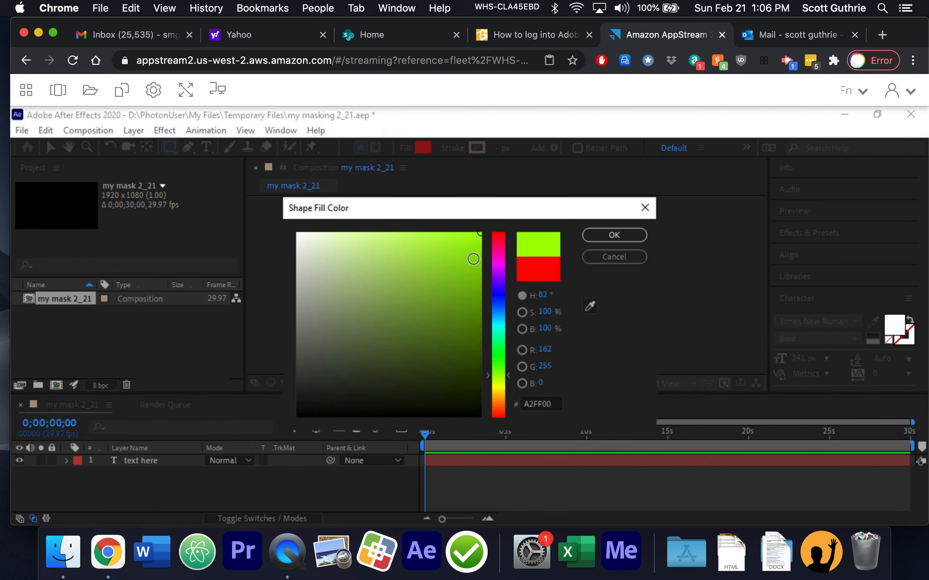
{"action": "left_click", "coordinate": [472, 258]}
{"action": "left_click", "coordinate": [606, 235]}
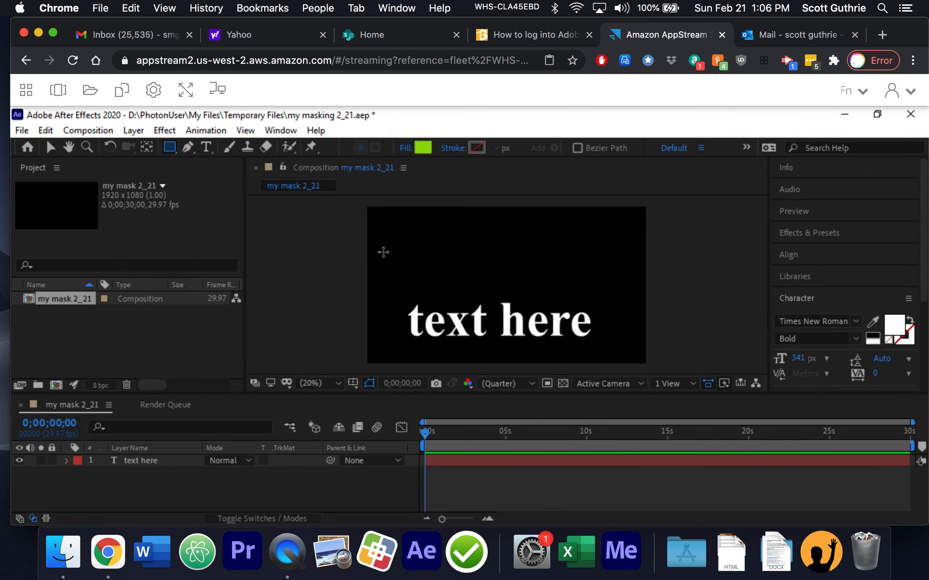
Step: Draw a wide, short rectangle directly above the text in the composition and deselect it with the Selection tool
{"action": "mouse_move", "coordinate": [382, 249]}
{"action": "left_mouse_down"}
{"action": "mouse_move", "coordinate": [524, 286]}
{"action": "mouse_move", "coordinate": [625, 291]}
{"action": "mouse_move", "coordinate": [624, 300]}
{"action": "left_mouse_up"}
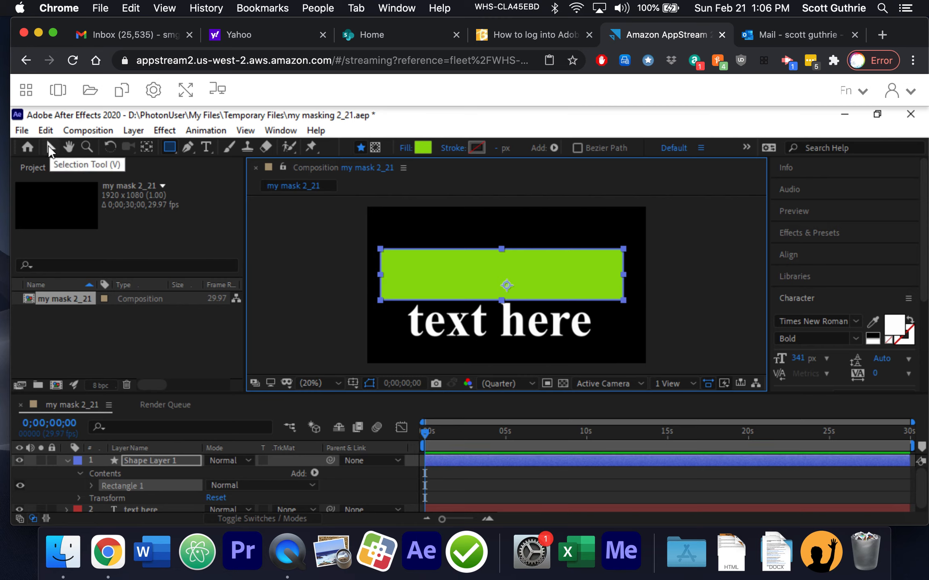
{"action": "left_click", "coordinate": [48, 145]}
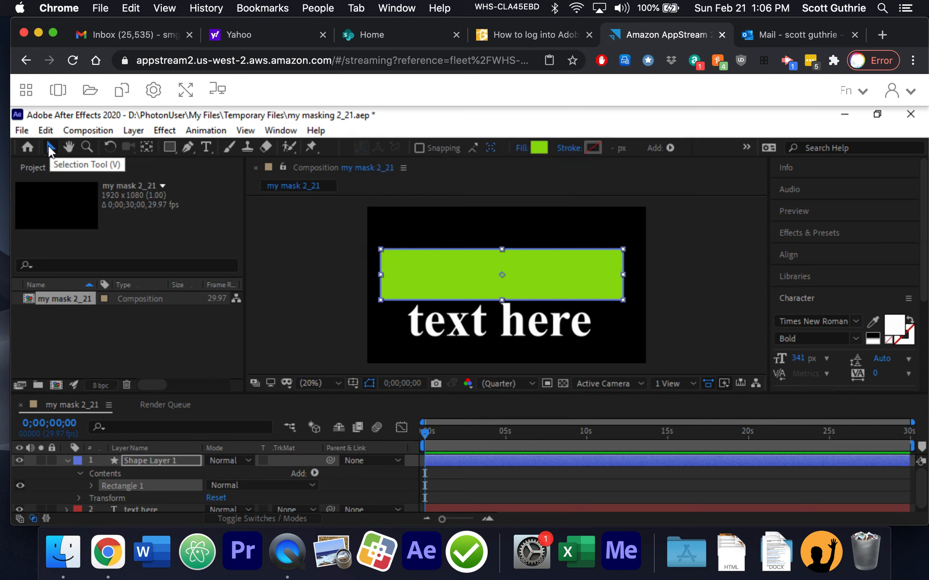
{"action": "left_click", "coordinate": [435, 215]}
{"action": "left_click", "coordinate": [454, 327]}
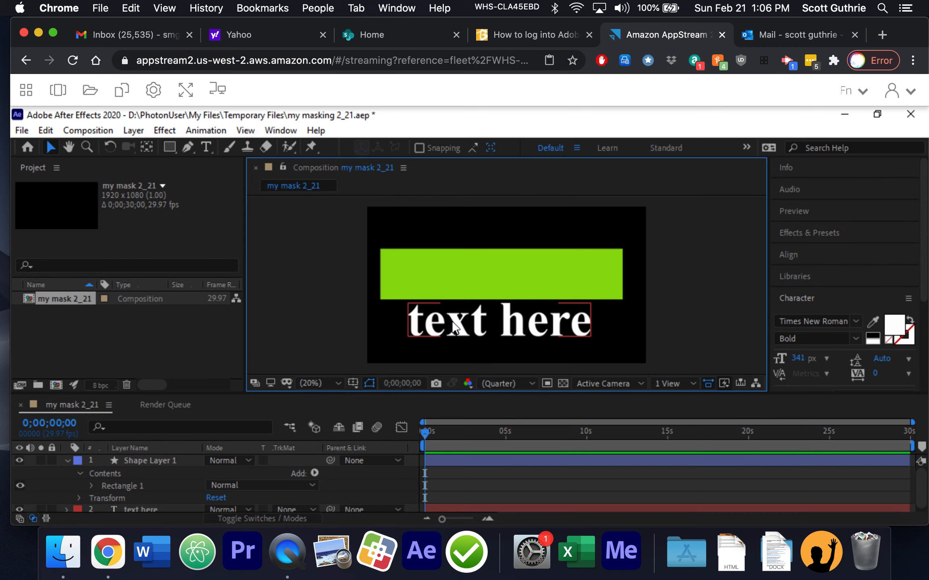
Step: Collapse the rectangle's shape layer in the timeline and rename it mask1
{"action": "left_click", "coordinate": [70, 461]}
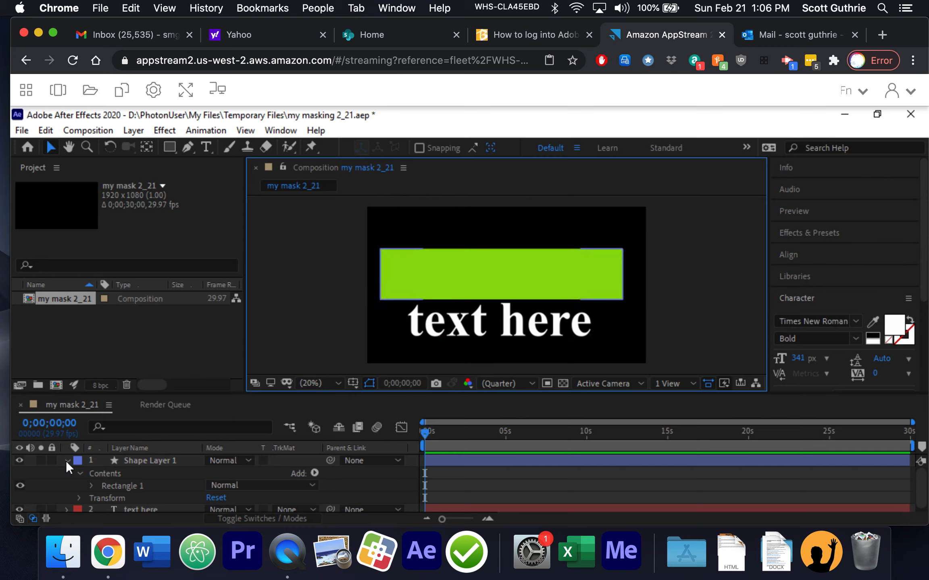
{"action": "left_click", "coordinate": [67, 460]}
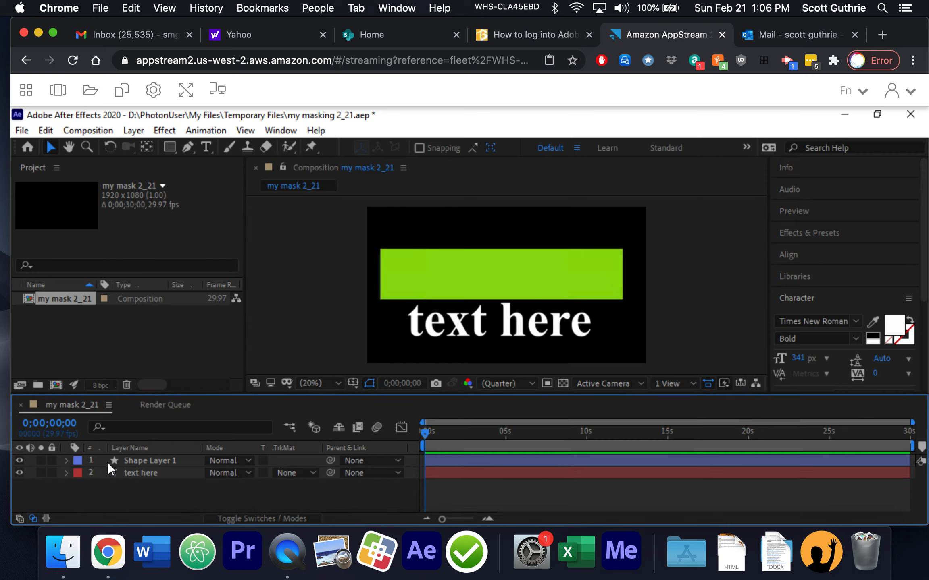
{"action": "left_click", "coordinate": [170, 460]}
{"action": "right_click", "coordinate": [170, 460]}
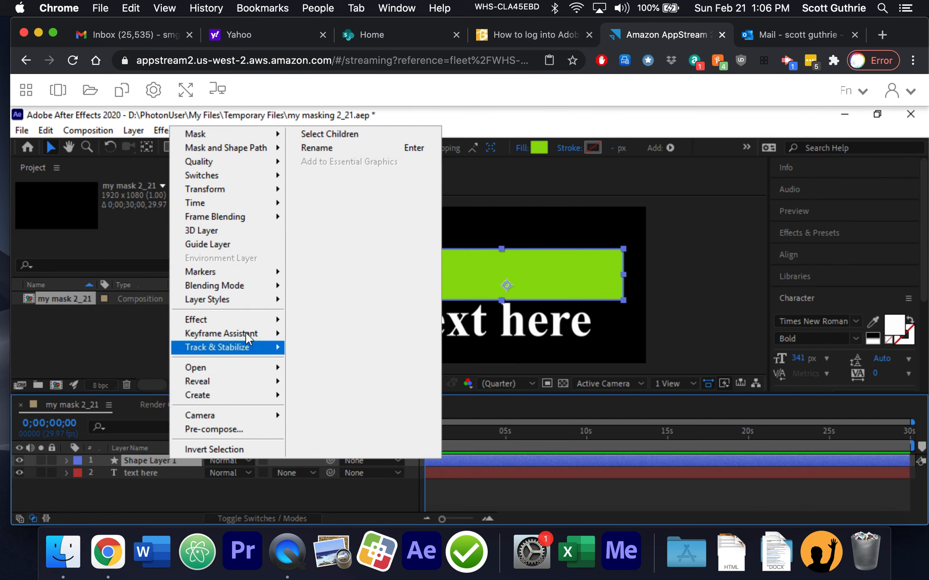
{"action": "left_click", "coordinate": [330, 147]}
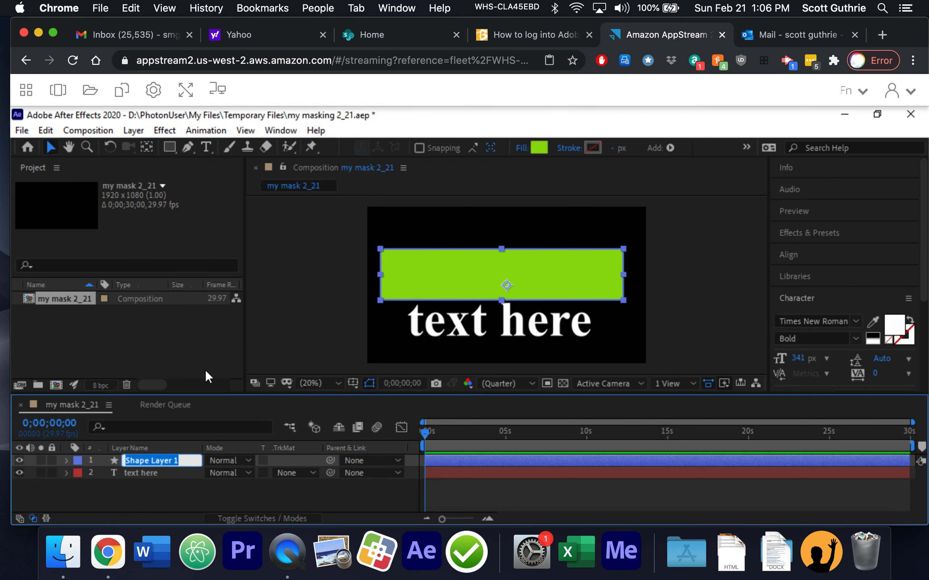
{"action": "type", "text": "mask1"}
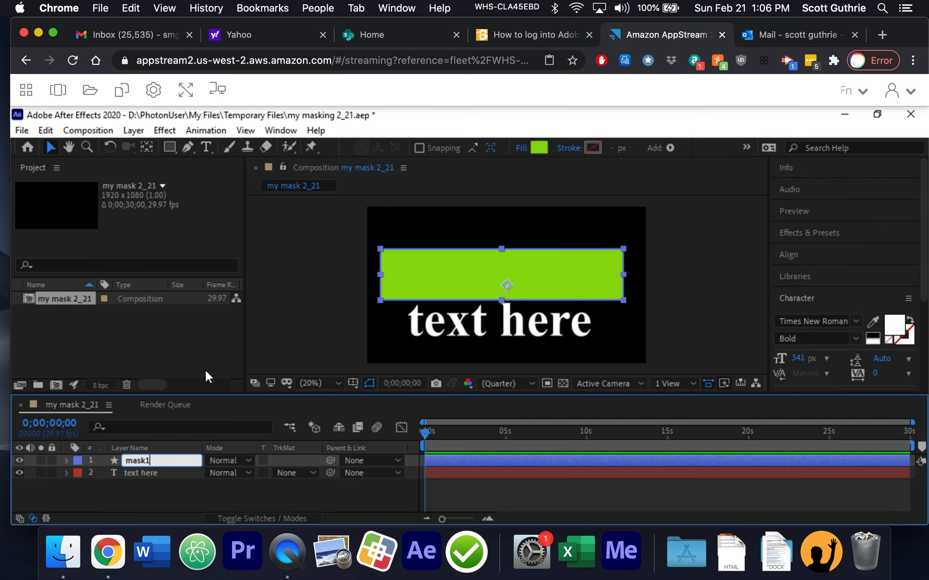
{"action": "left_click", "coordinate": [177, 490]}
{"action": "left_click", "coordinate": [155, 462]}
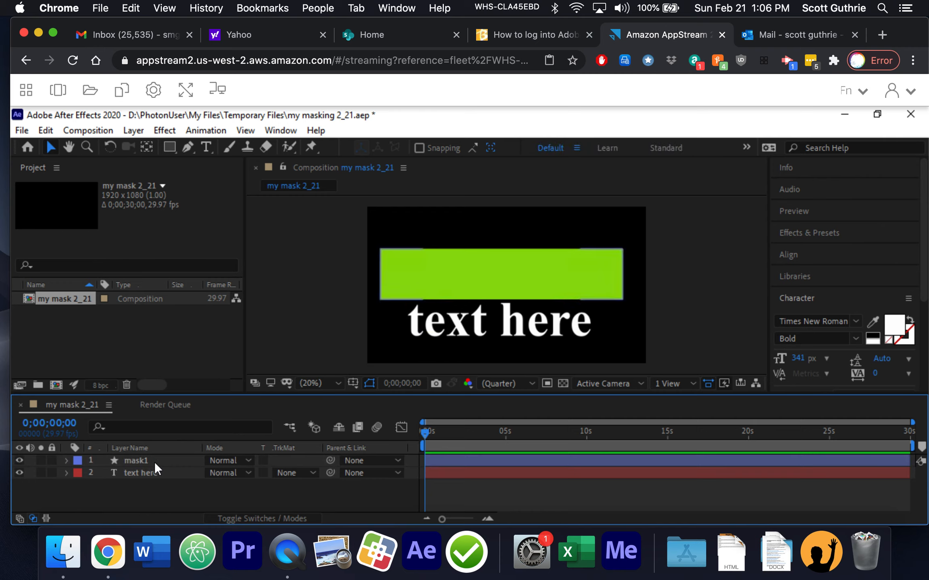
{"action": "right_click", "coordinate": [154, 462]}
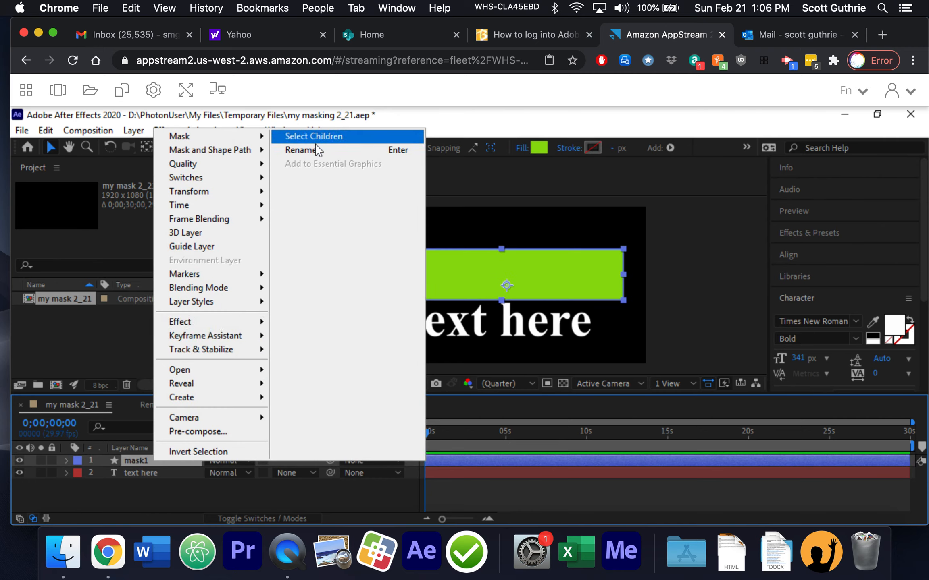
{"action": "left_click", "coordinate": [151, 488]}
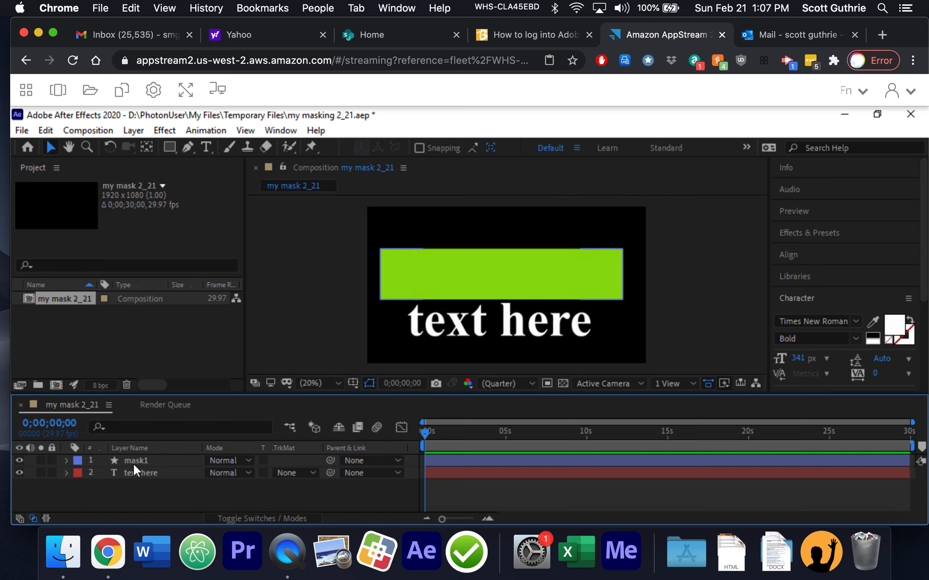
Step: Reveal the Position property of the "text here" layer and set a keyframe at 0;00;00;00
{"action": "left_click", "coordinate": [484, 476]}
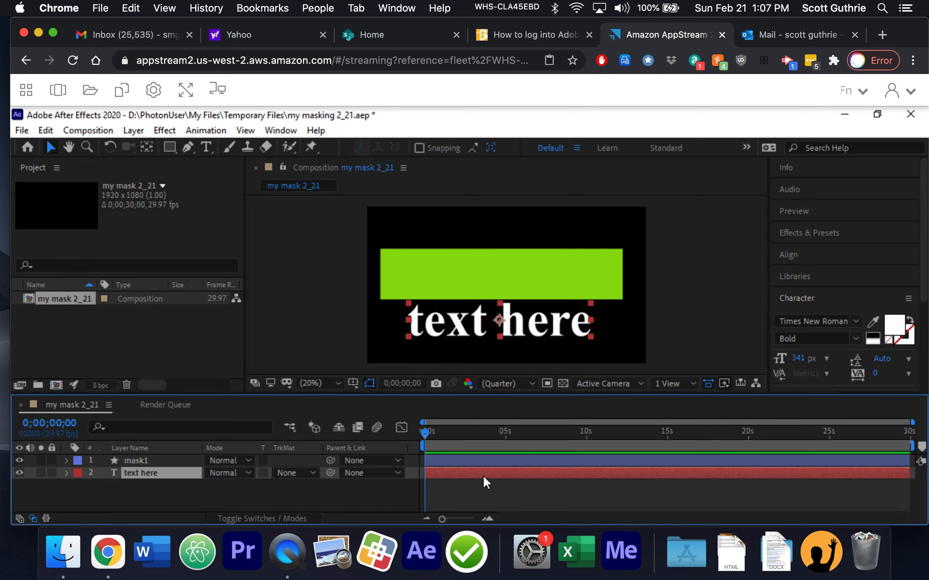
{"action": "key", "text": "p"}
{"action": "left_click", "coordinate": [104, 485]}
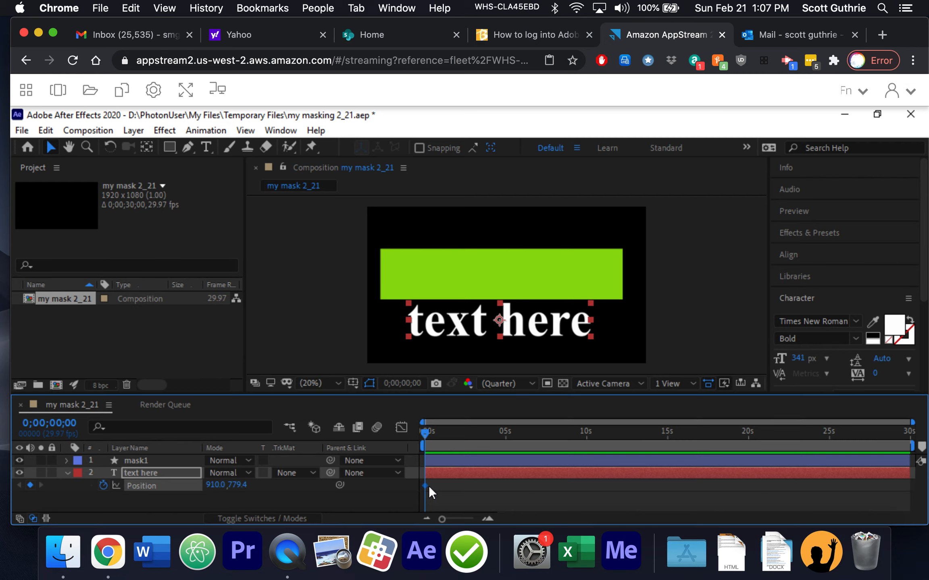
Step: With the playhead at the start, lower the text further below the rectangle to about 925, 914
{"action": "left_click_drag", "start_coordinate": [423, 433], "coordinate": [443, 432]}
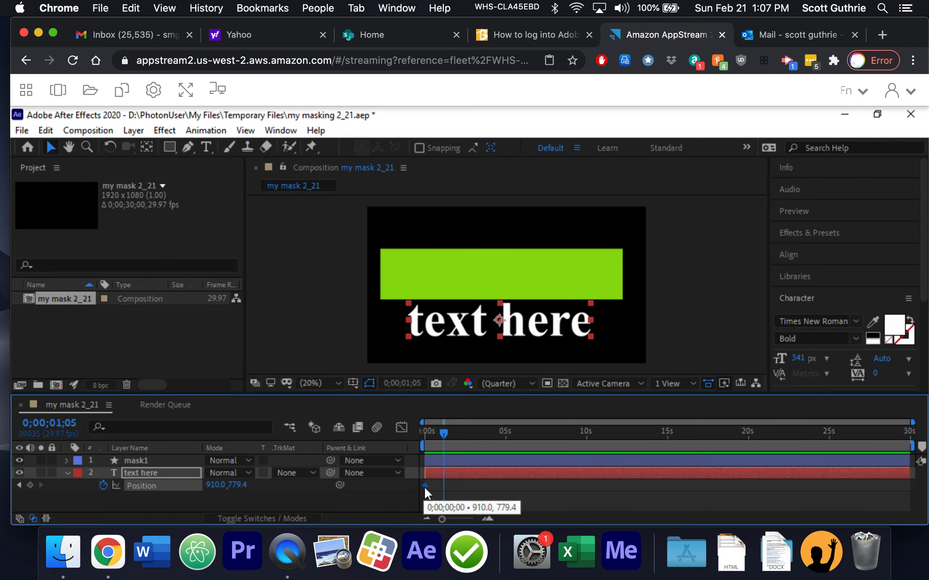
{"action": "left_click_drag", "start_coordinate": [441, 434], "coordinate": [417, 435]}
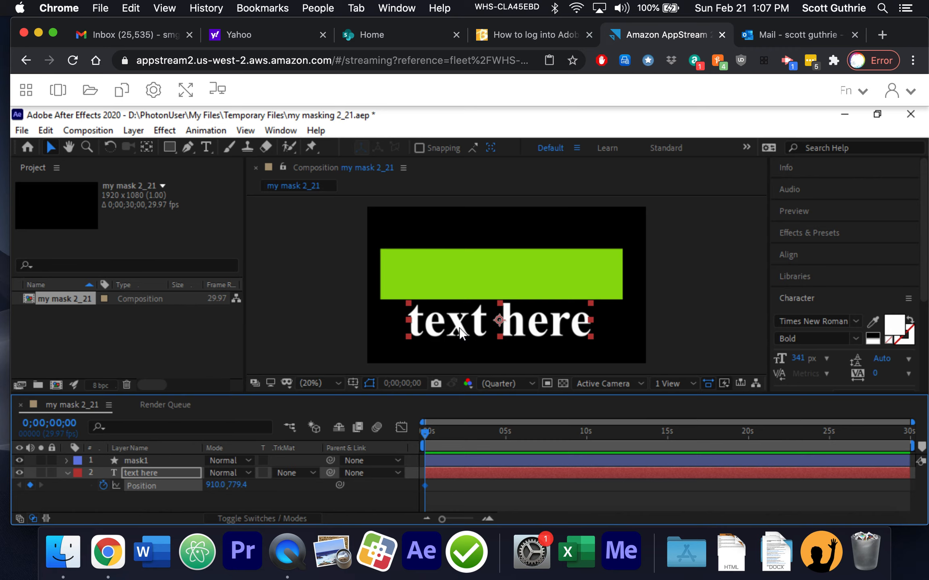
{"action": "mouse_move", "coordinate": [459, 328]}
{"action": "left_mouse_down"}
{"action": "mouse_move", "coordinate": [459, 373]}
{"action": "mouse_move", "coordinate": [460, 344]}
{"action": "left_mouse_up"}
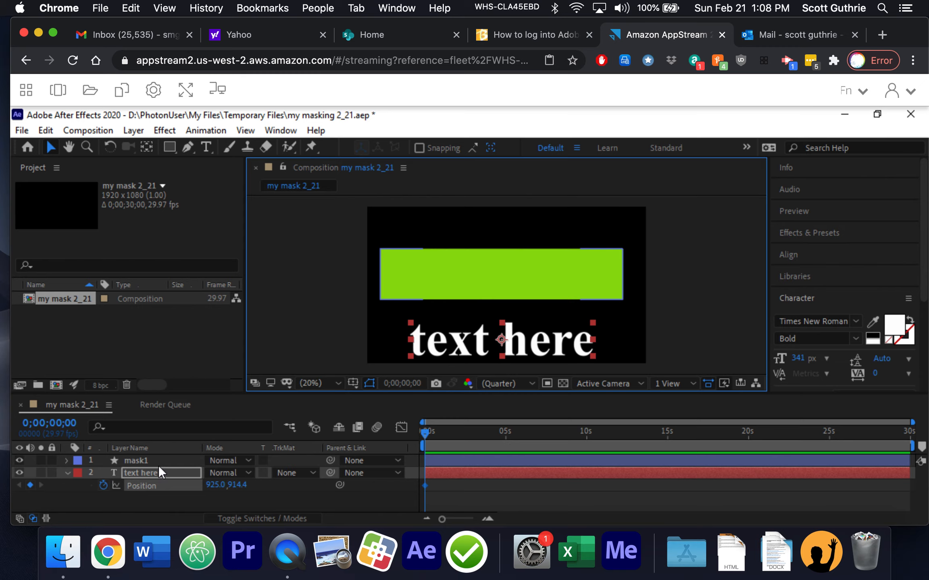
Step: Set the track matte of the "text here" layer to Alpha Matte "mask1"
{"action": "left_click", "coordinate": [260, 517]}
{"action": "left_click", "coordinate": [261, 517]}
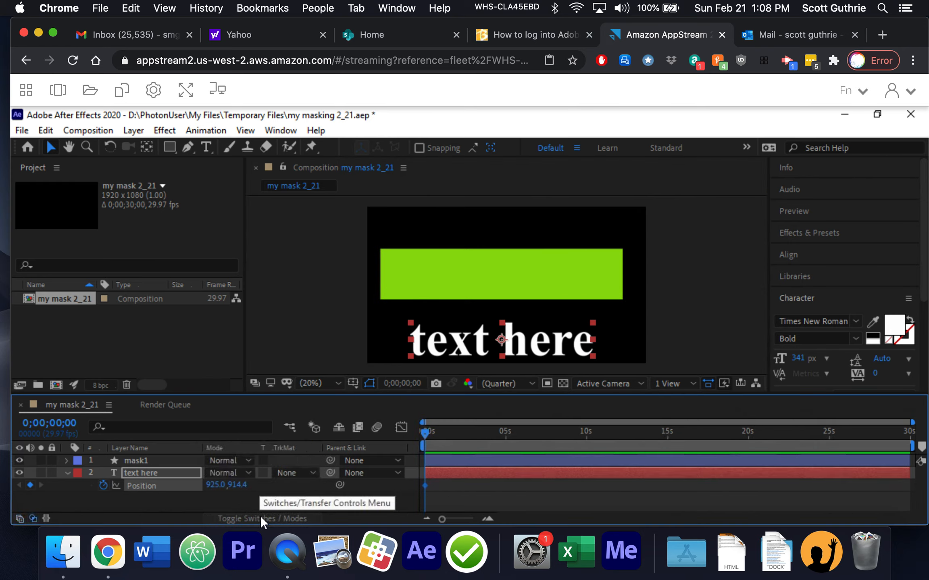
{"action": "left_click", "coordinate": [260, 518]}
{"action": "left_click", "coordinate": [260, 517]}
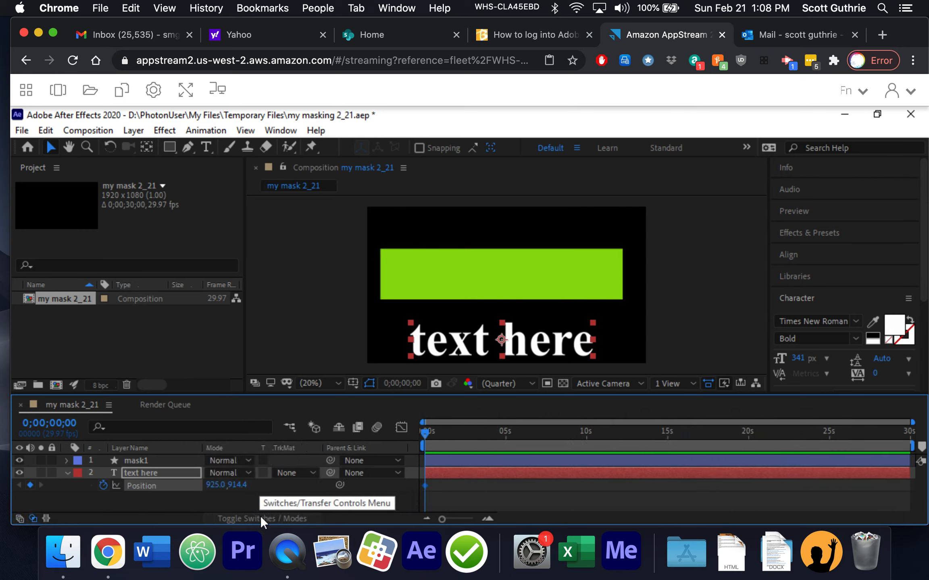
{"action": "left_click", "coordinate": [308, 471]}
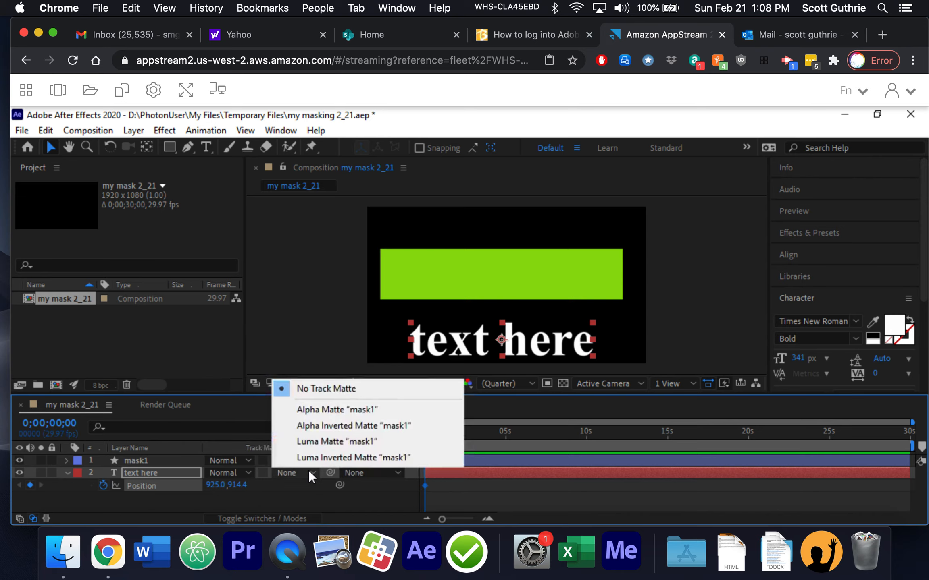
{"action": "left_click", "coordinate": [338, 410]}
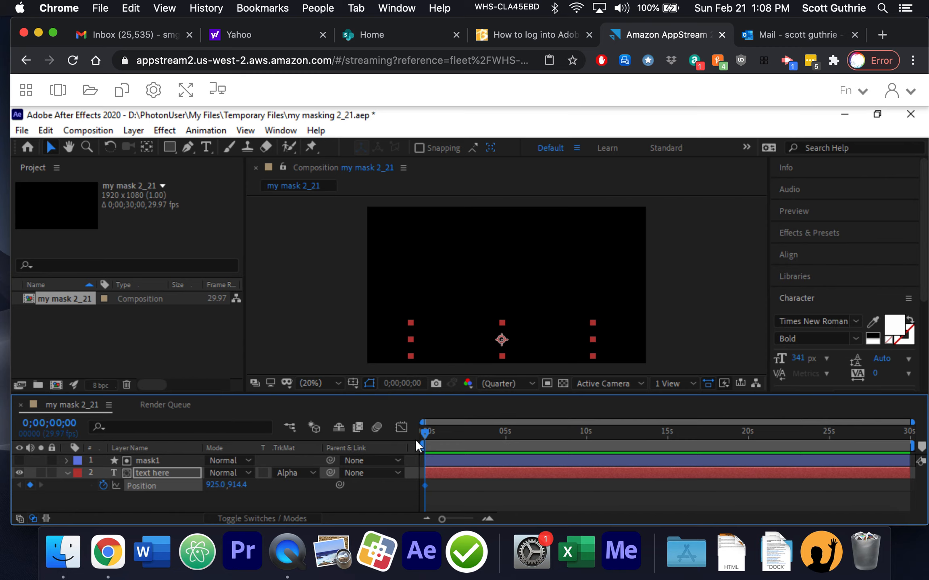
Step: Raise the text into the mask area at 0;00;02;29, to about 905, 429, and add a Position keyframe at 0;00;04;19 to hold it
{"action": "left_click_drag", "start_coordinate": [423, 430], "coordinate": [474, 394]}
{"action": "left_click_drag", "start_coordinate": [469, 339], "coordinate": [466, 274]}
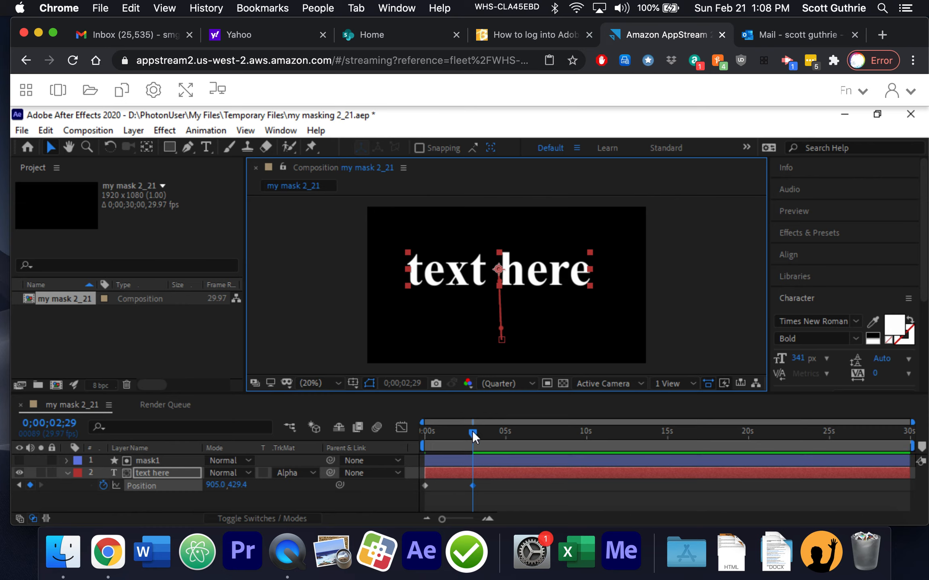
{"action": "left_click_drag", "start_coordinate": [472, 430], "coordinate": [499, 431]}
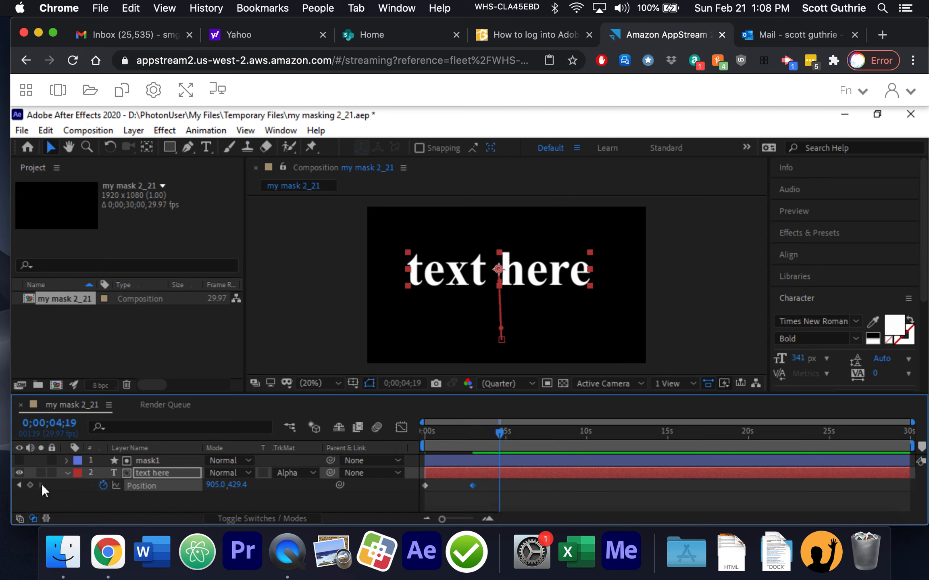
{"action": "left_click", "coordinate": [31, 485]}
Step: At 0;00;06;07, move the text up out of the mask to about 895, 24, and return the playhead to the start
{"action": "left_click_drag", "start_coordinate": [496, 429], "coordinate": [470, 433]}
{"action": "left_click_drag", "start_coordinate": [439, 434], "coordinate": [524, 441]}
{"action": "left_click_drag", "start_coordinate": [518, 274], "coordinate": [519, 217]}
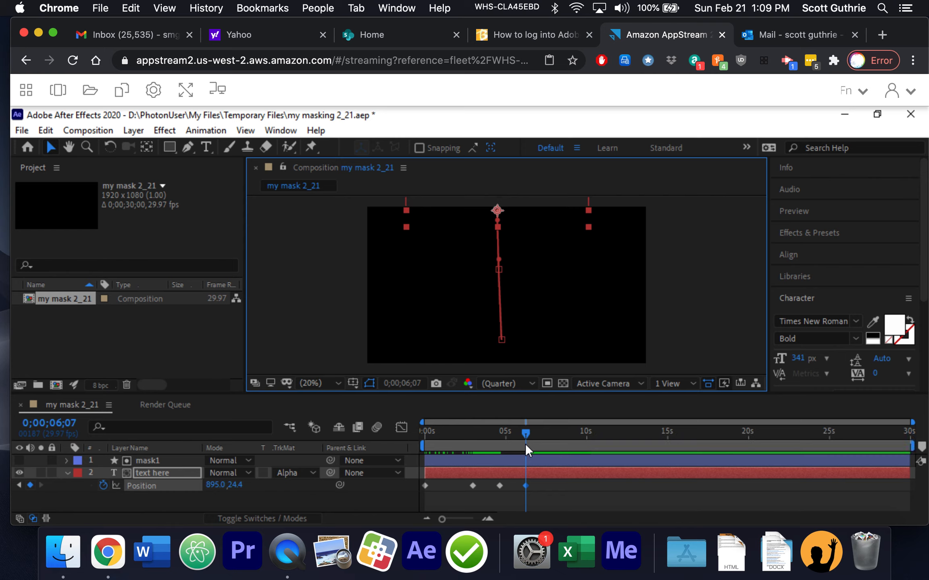
{"action": "left_click_drag", "start_coordinate": [525, 431], "coordinate": [399, 444]}
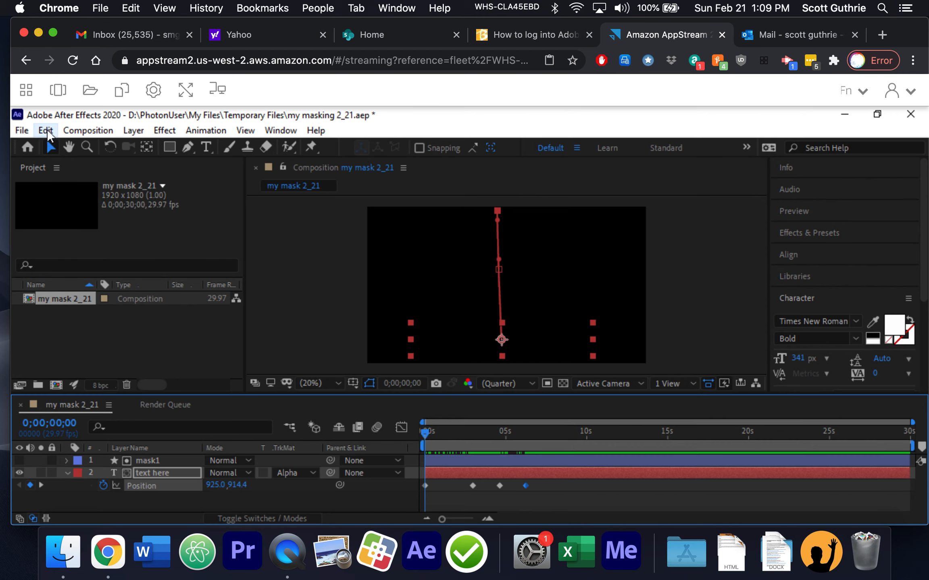
Step: Save the project and add the composition to the render queue
{"action": "left_click", "coordinate": [23, 132]}
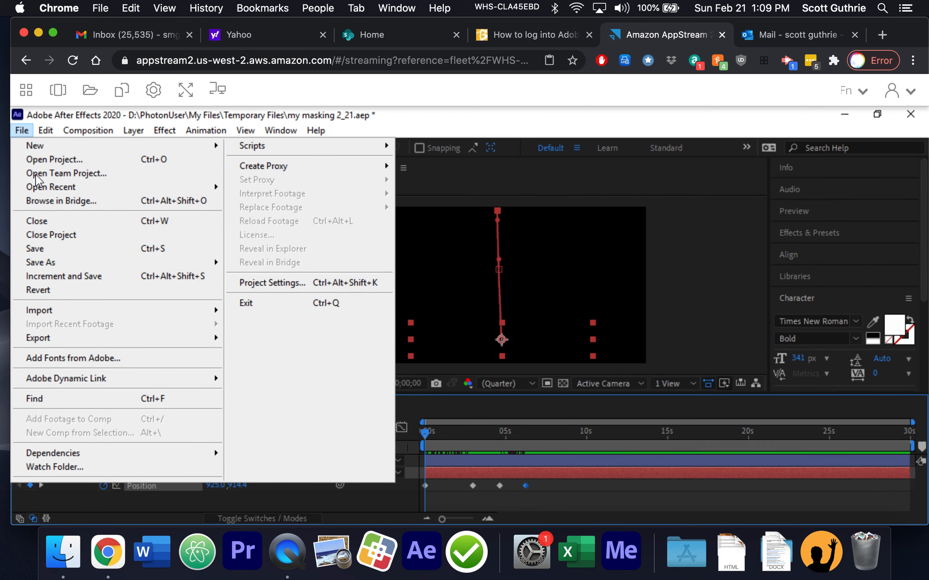
{"action": "left_click", "coordinate": [53, 251]}
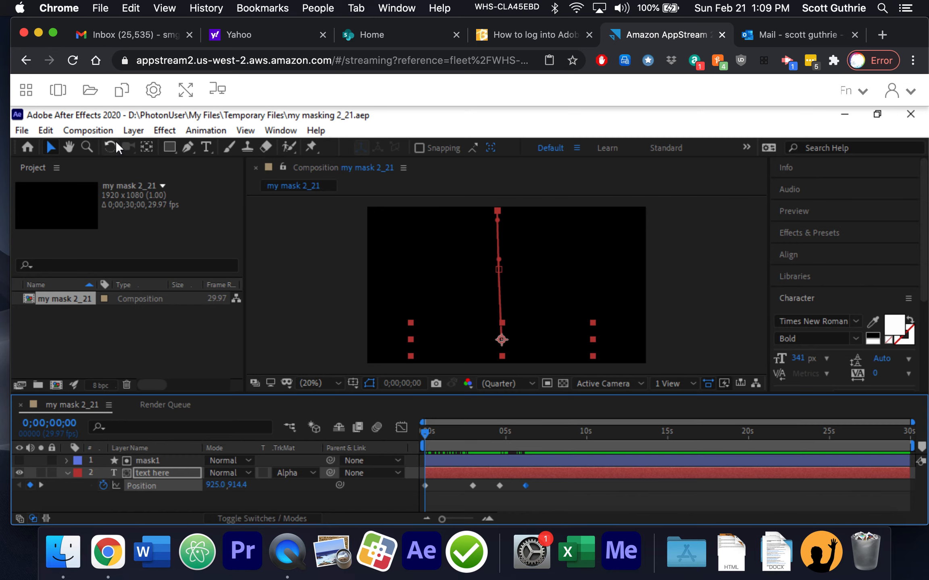
{"action": "left_click", "coordinate": [95, 129]}
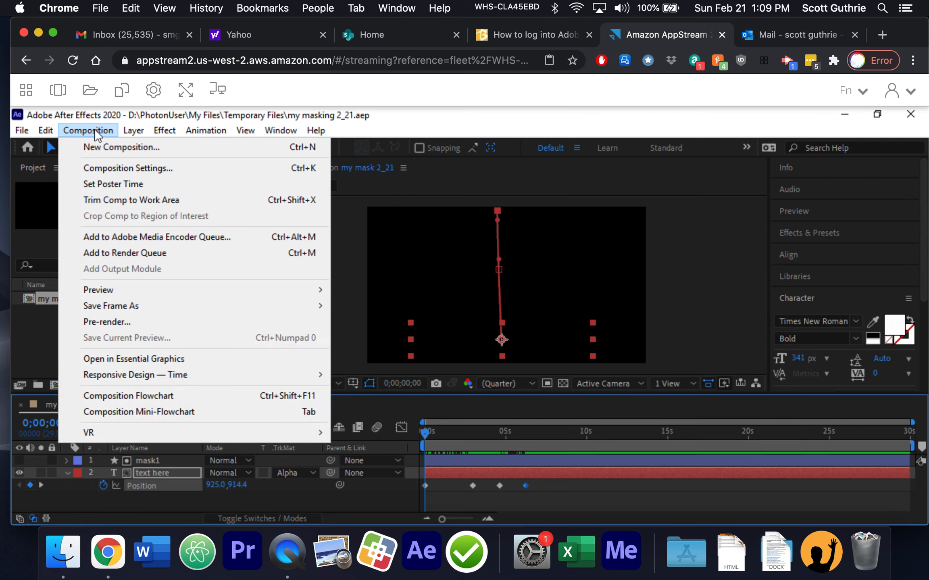
{"action": "left_click", "coordinate": [169, 254]}
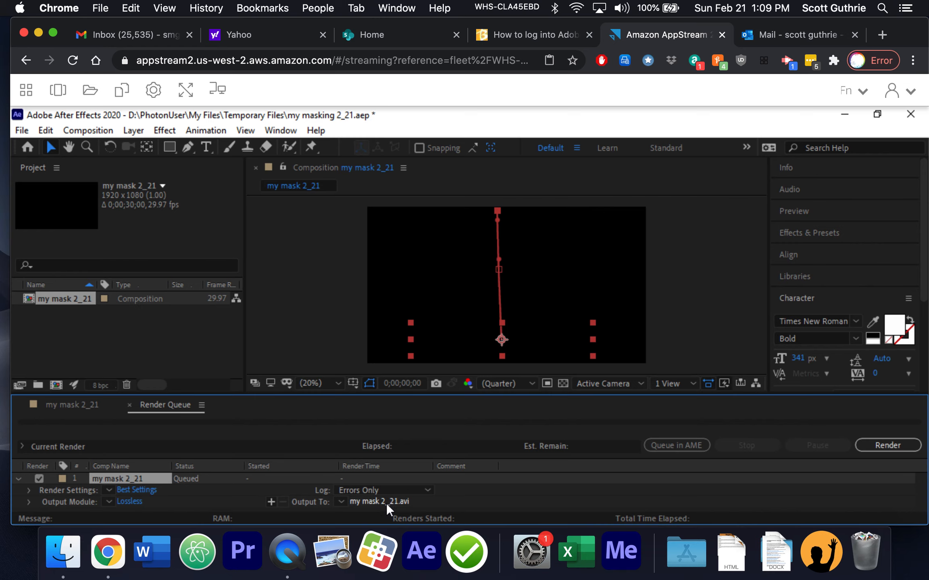
Step: Set the output movie to my mask 2_21 as AVI in the Temporary Files folder and try to render the composition
{"action": "left_click", "coordinate": [397, 503]}
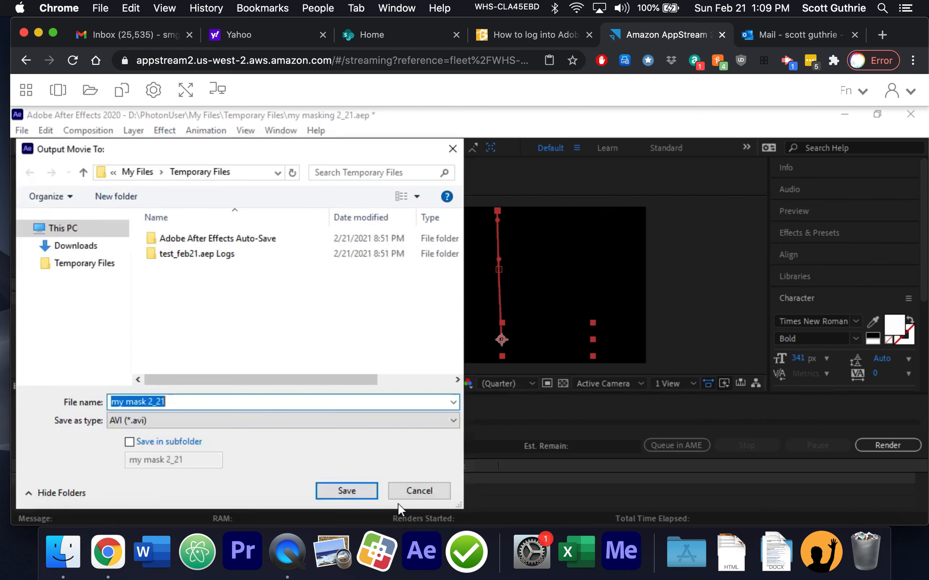
{"action": "left_click", "coordinate": [347, 491]}
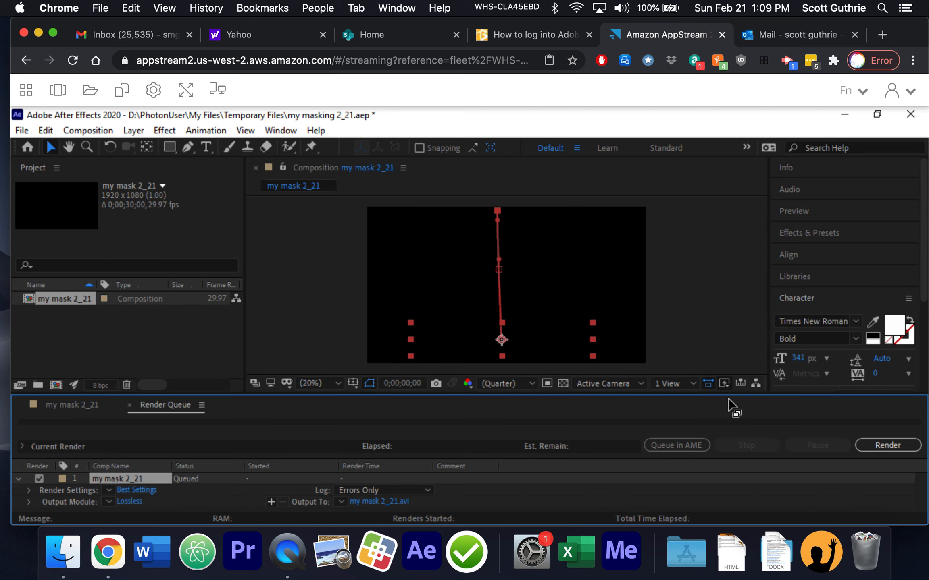
{"action": "mouse_move", "coordinate": [719, 406]}
{"action": "left_mouse_down"}
{"action": "mouse_move", "coordinate": [712, 360]}
{"action": "mouse_move", "coordinate": [711, 415]}
{"action": "left_mouse_up"}
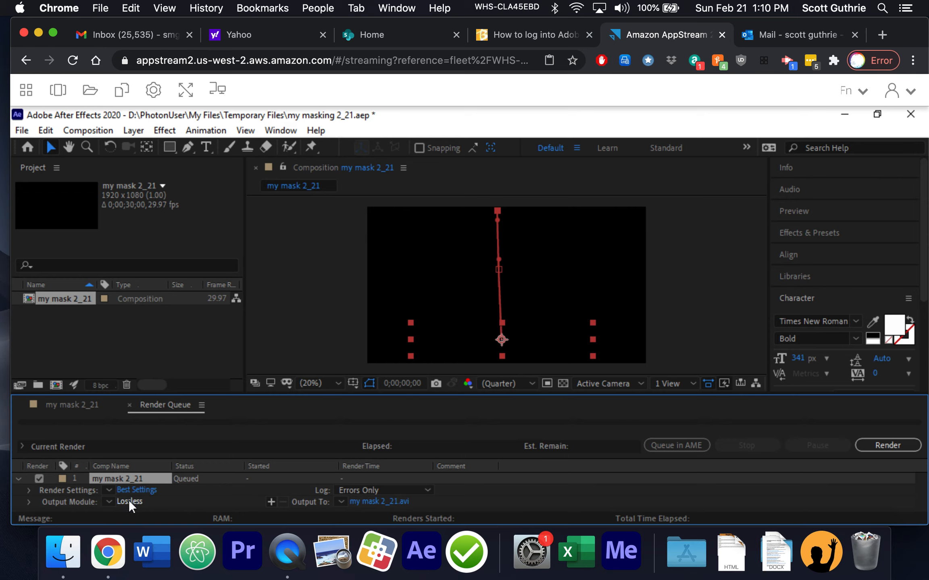
{"action": "left_click", "coordinate": [375, 499]}
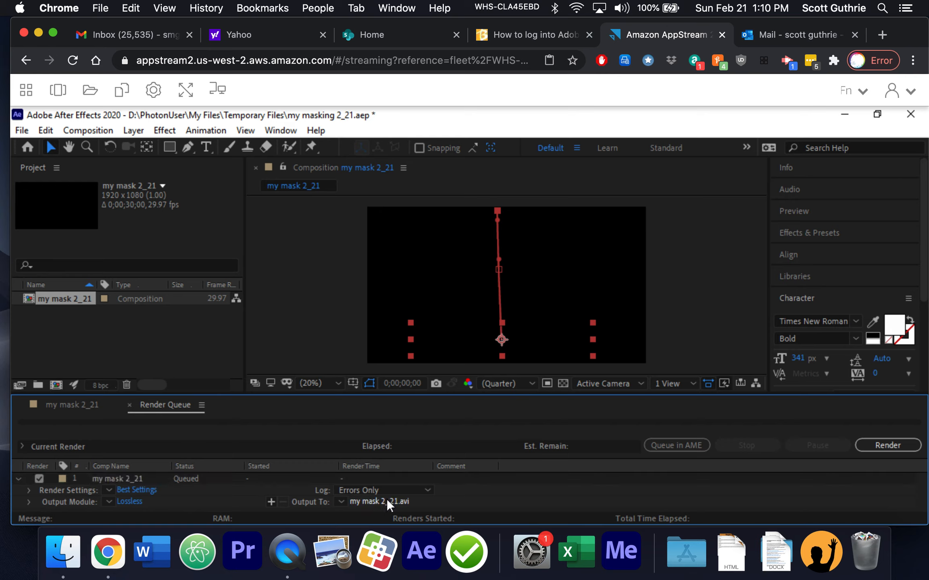
{"action": "left_click", "coordinate": [387, 499]}
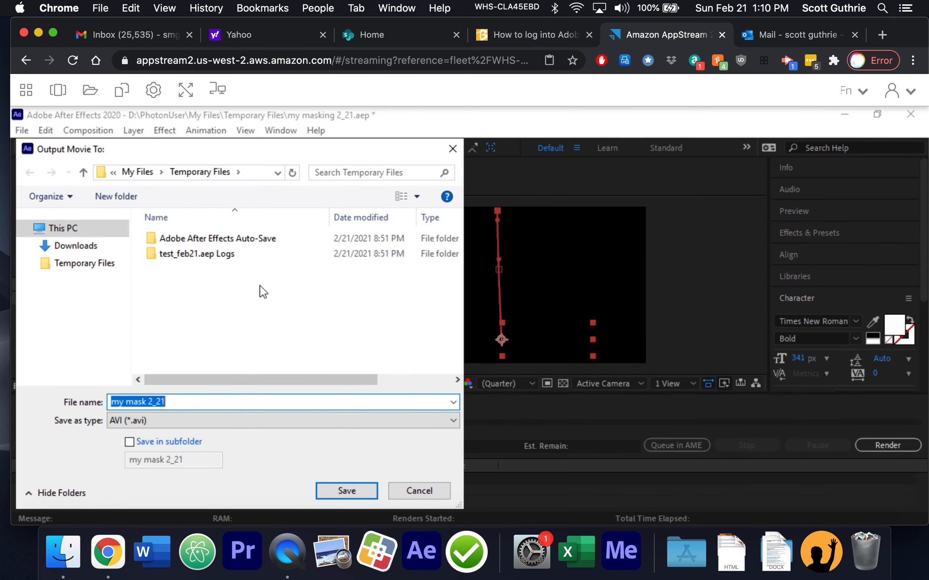
{"action": "left_click", "coordinate": [71, 268]}
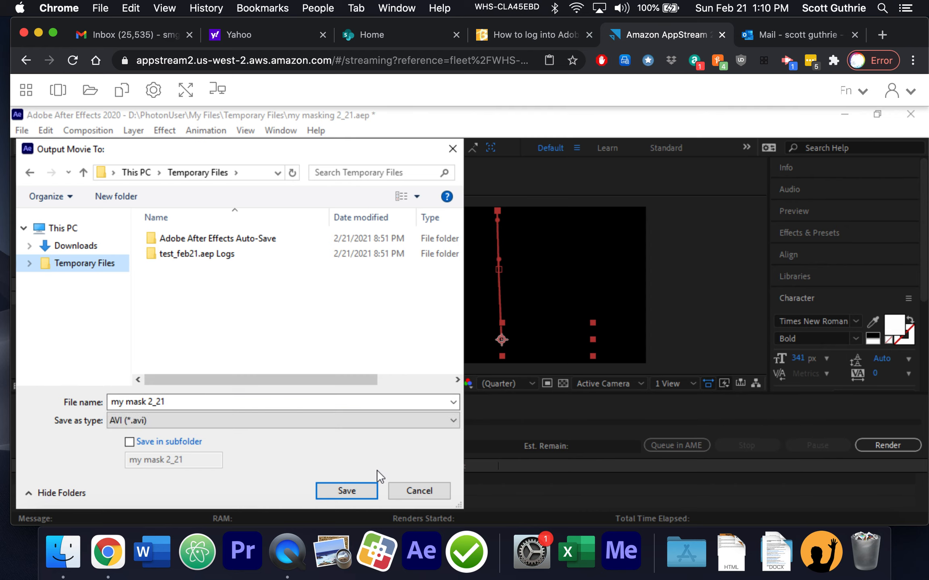
{"action": "left_click", "coordinate": [370, 491]}
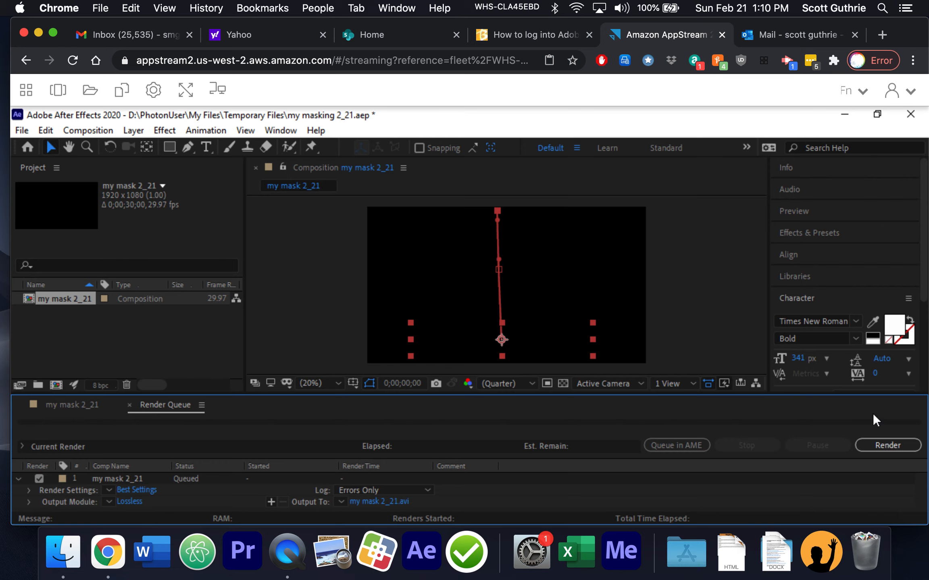
{"action": "left_click", "coordinate": [890, 444]}
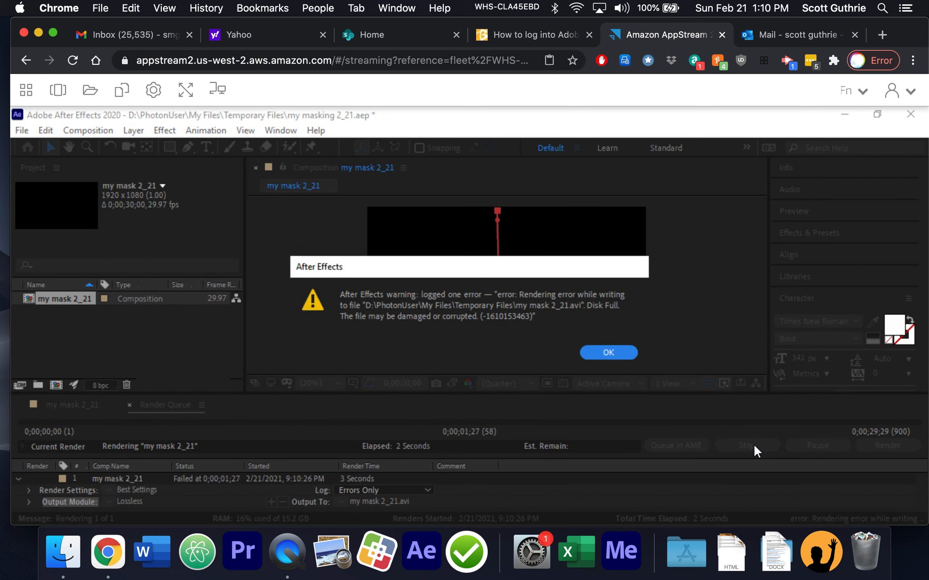
{"action": "left_click", "coordinate": [609, 353]}
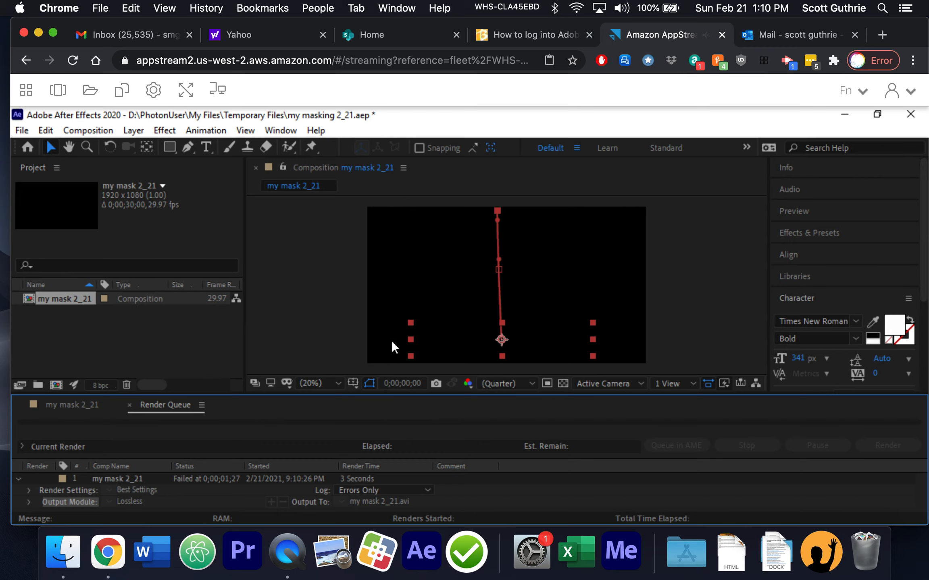
Step: Shorten the work area of the my mask 2_21 timeline to end at about 0;00;07;10, just past the last Position keyframe
{"action": "left_click", "coordinate": [83, 404]}
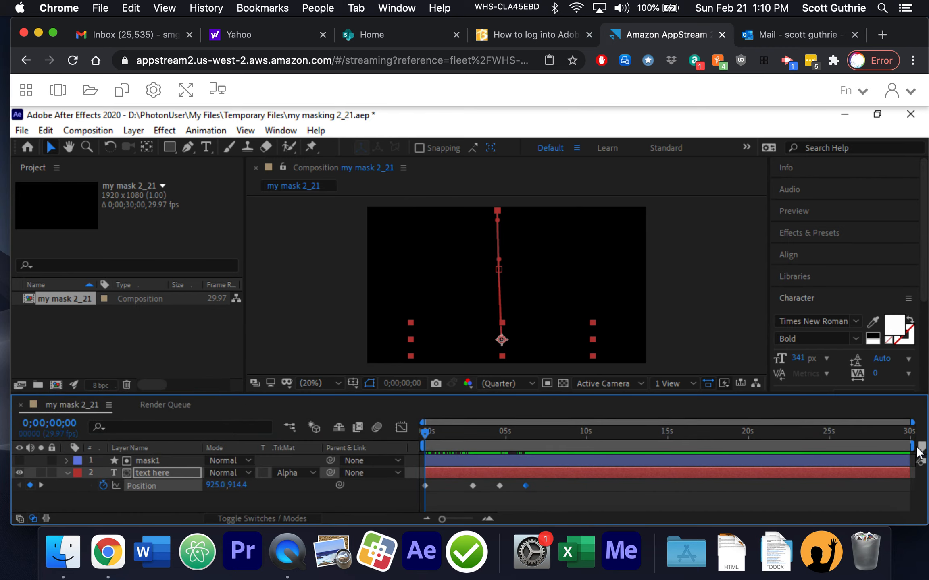
{"action": "mouse_move", "coordinate": [912, 446]}
{"action": "left_mouse_down"}
{"action": "mouse_move", "coordinate": [589, 447]}
{"action": "mouse_move", "coordinate": [922, 440]}
{"action": "left_mouse_up"}
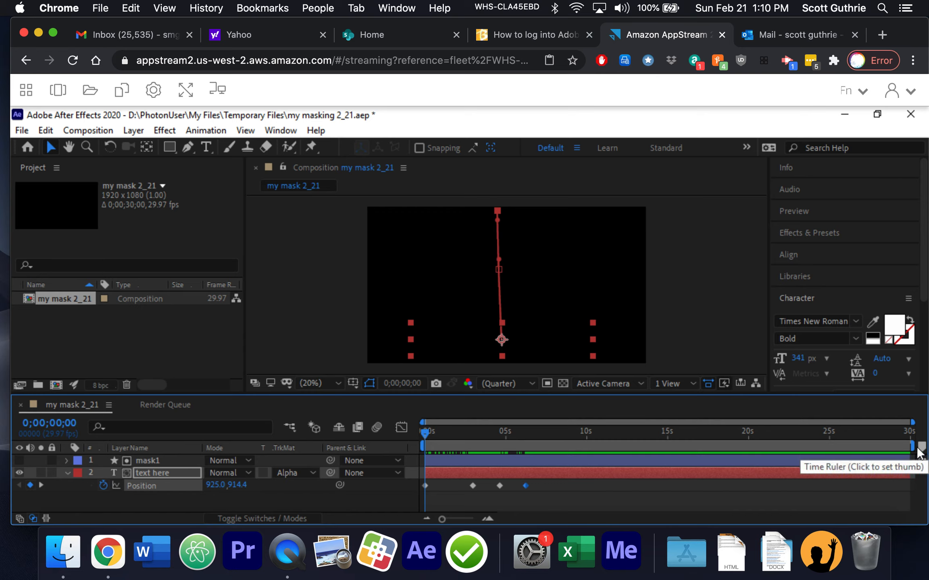
{"action": "left_click_drag", "start_coordinate": [892, 447], "coordinate": [916, 443]}
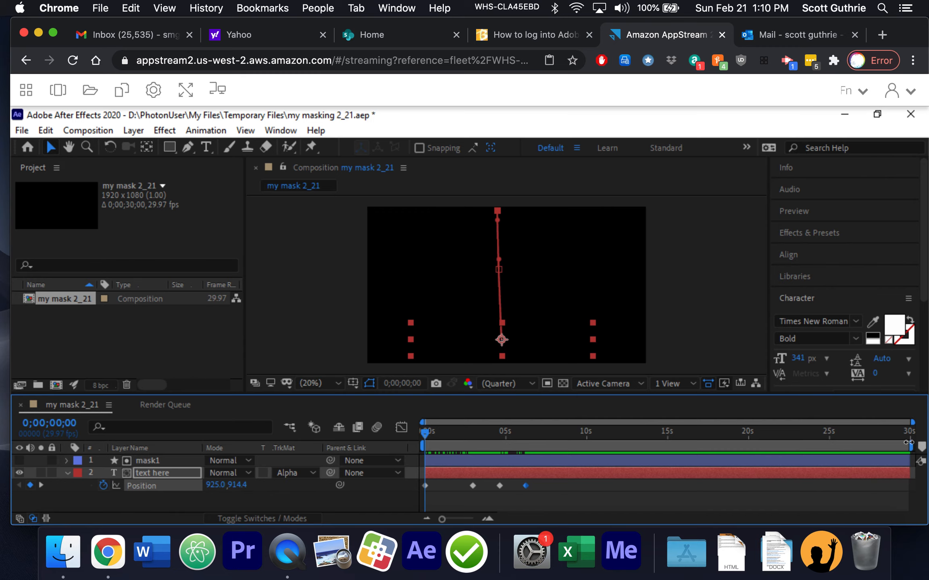
{"action": "left_click_drag", "start_coordinate": [907, 447], "coordinate": [550, 449]}
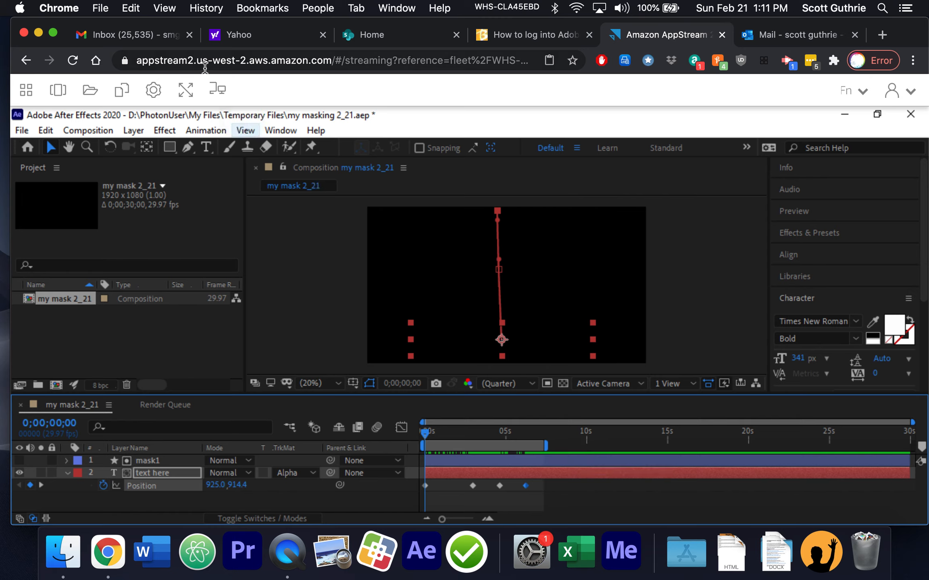
Step: Add the shortened my mask 2_21 composition to the render queue as a new item
{"action": "left_click", "coordinate": [154, 89]}
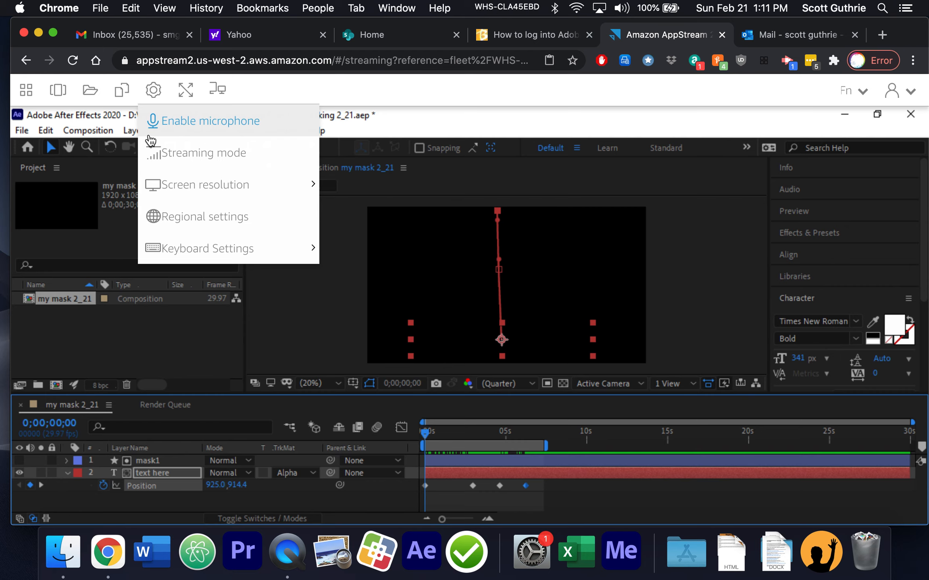
{"action": "left_click", "coordinate": [114, 149]}
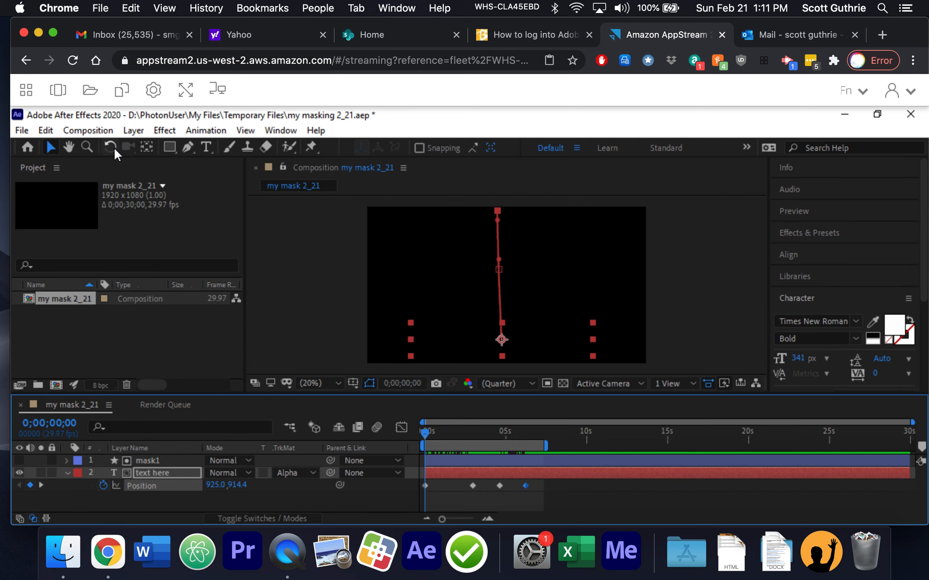
{"action": "left_click", "coordinate": [91, 130]}
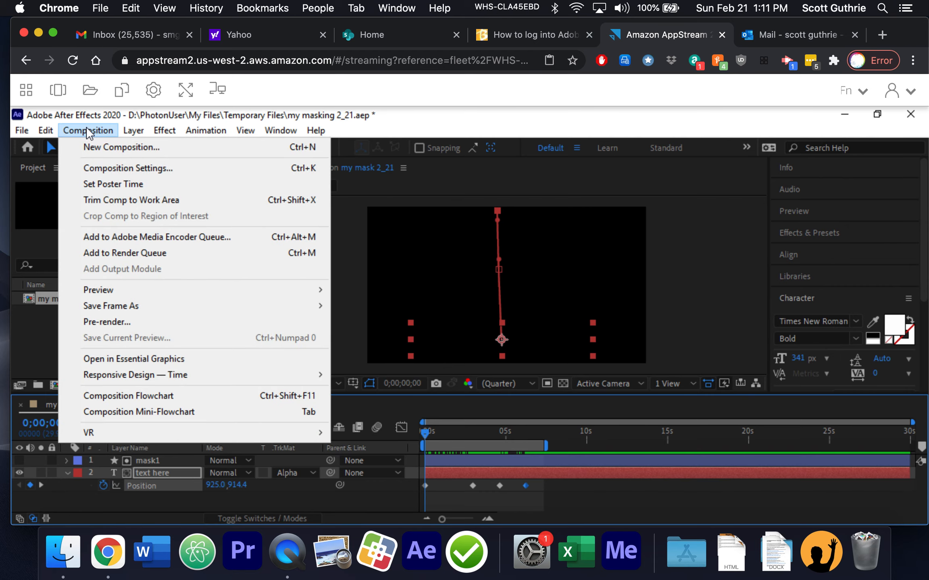
{"action": "left_click", "coordinate": [141, 253]}
{"action": "scroll", "coordinate": [482, 480], "scroll_direction": "down", "scroll_amount": 2}
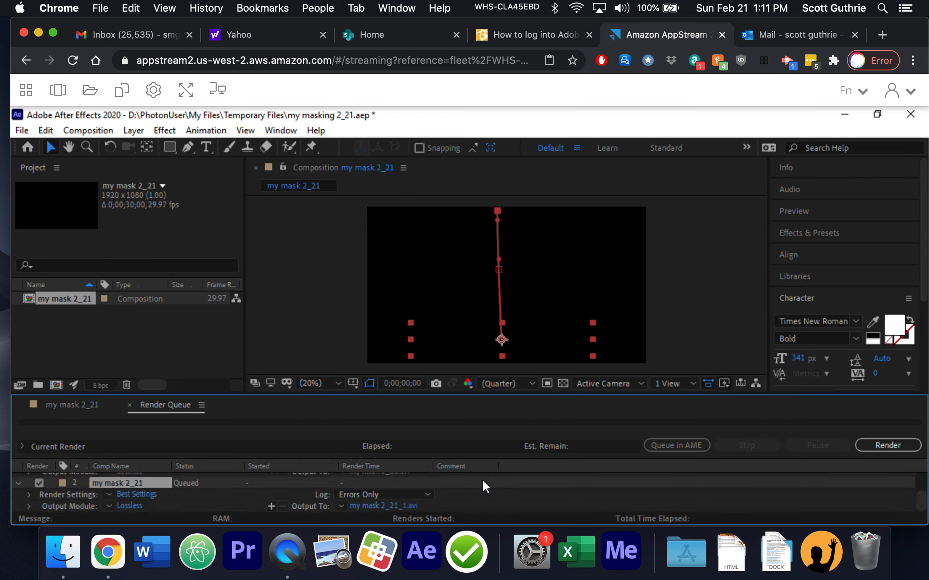
Step: Name the new queue item's output movie "my masking to hand in" as AVI in Temporary Files and try to render it
{"action": "left_click", "coordinate": [397, 505]}
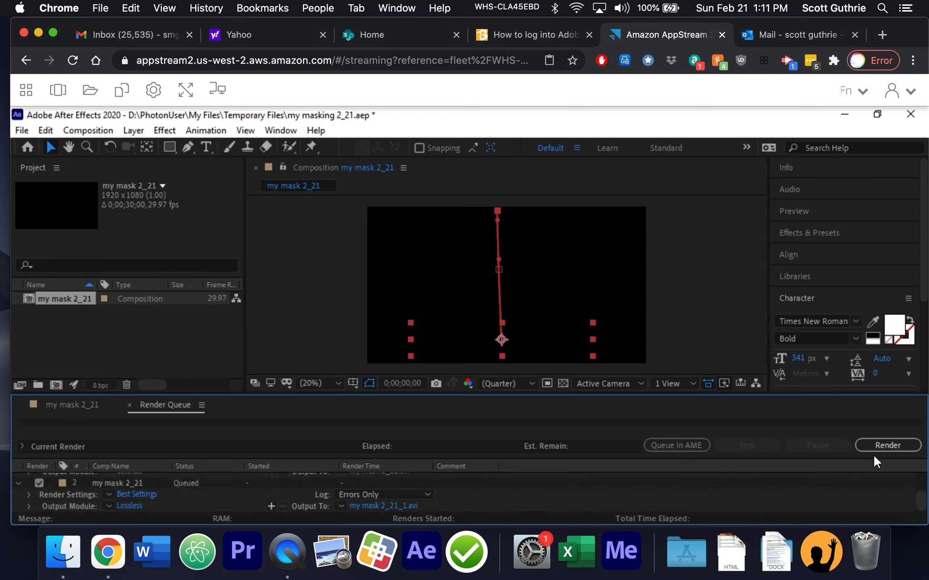
{"action": "left_click", "coordinate": [398, 507]}
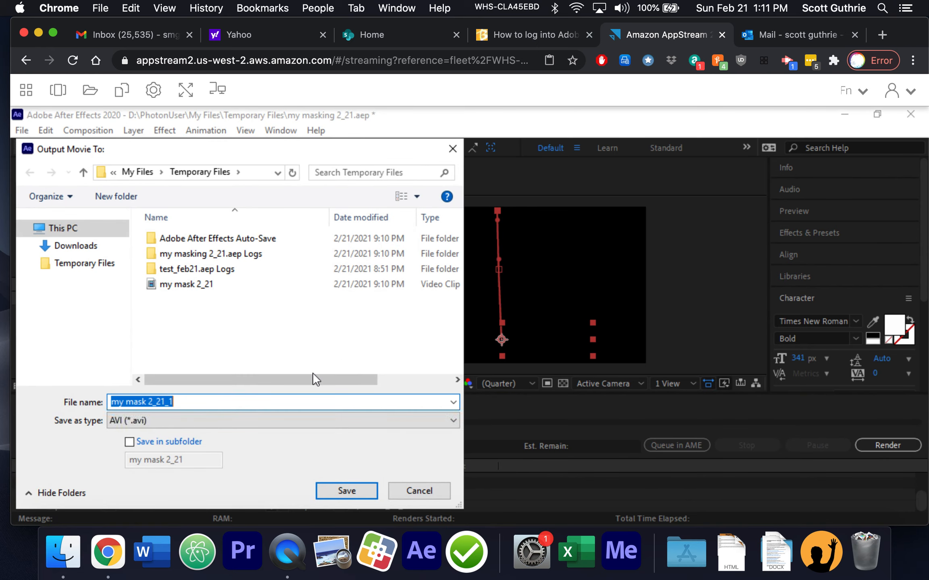
{"action": "left_click_drag", "start_coordinate": [186, 407], "coordinate": [91, 399]}
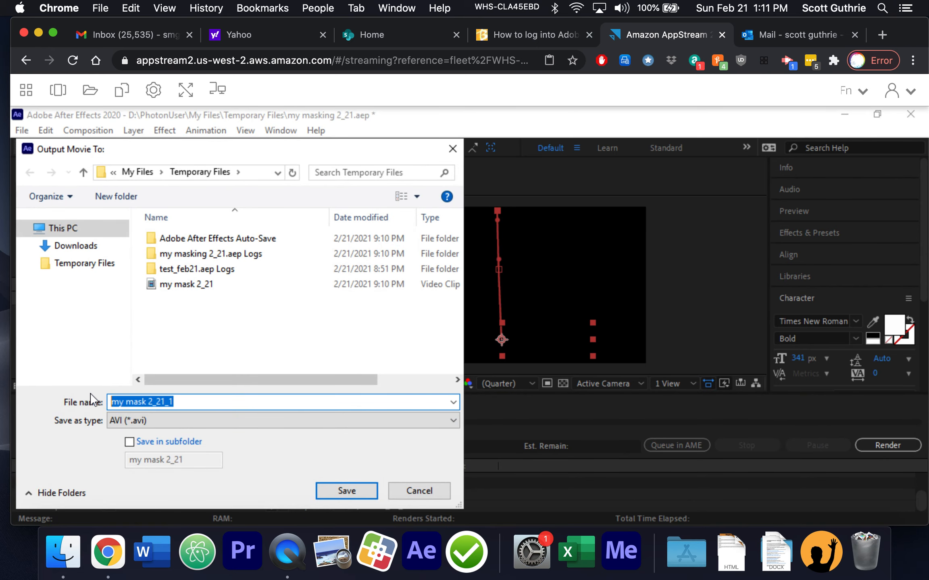
{"action": "type", "text": "my ma"}
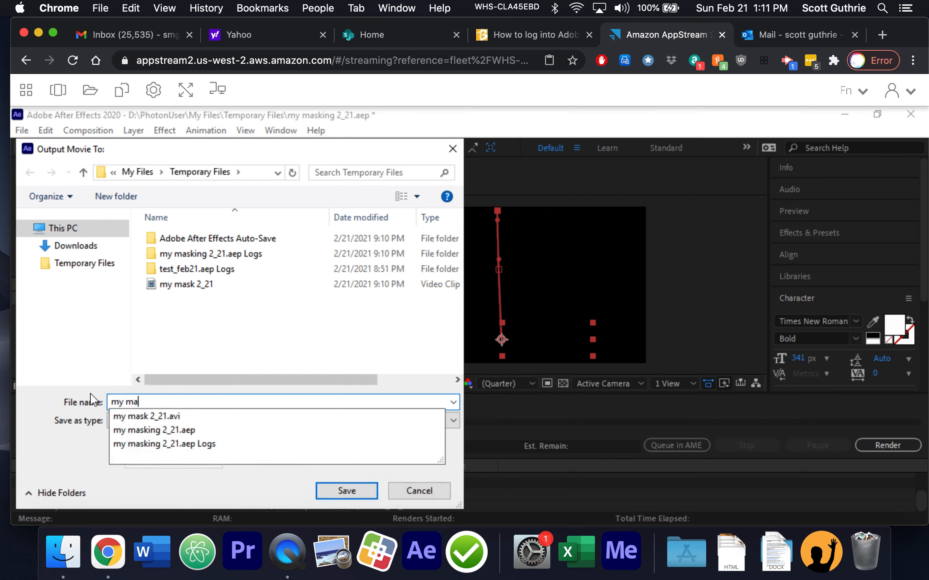
{"action": "type", "text": "sking "}
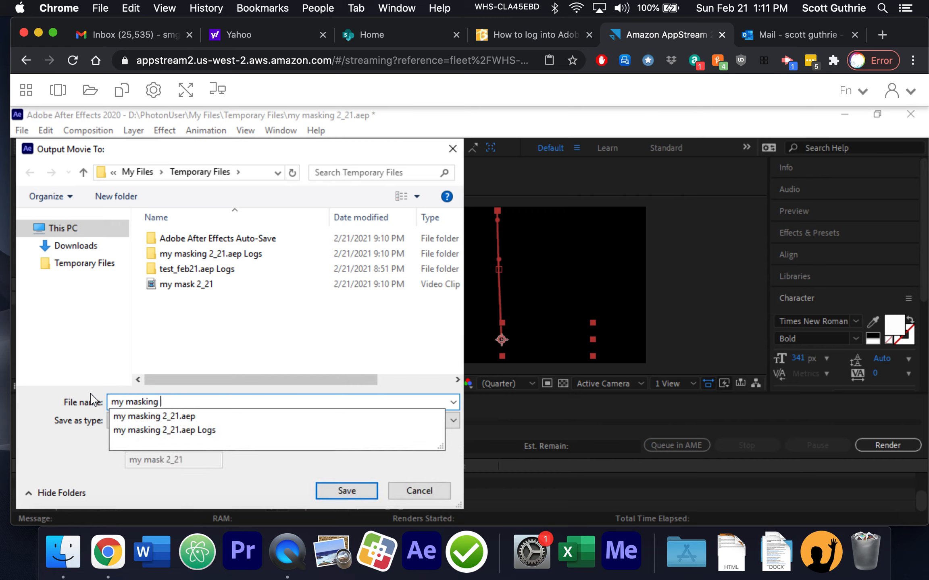
{"action": "type", "text": "to hand it"}
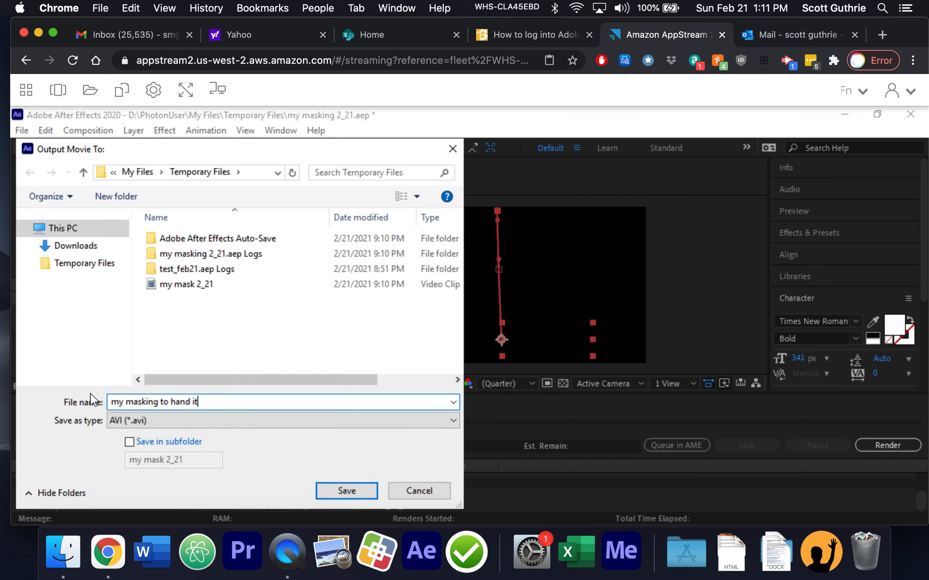
{"action": "key", "text": "BackSpace"}
{"action": "type", "text": "n"}
{"action": "left_click", "coordinate": [367, 494]}
{"action": "left_click", "coordinate": [894, 441]}
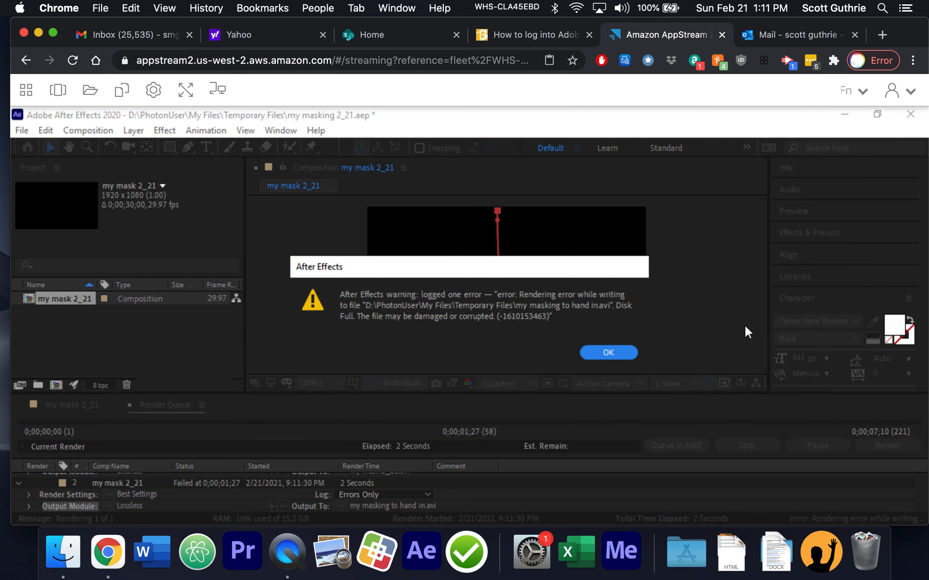
{"action": "left_click", "coordinate": [616, 351]}
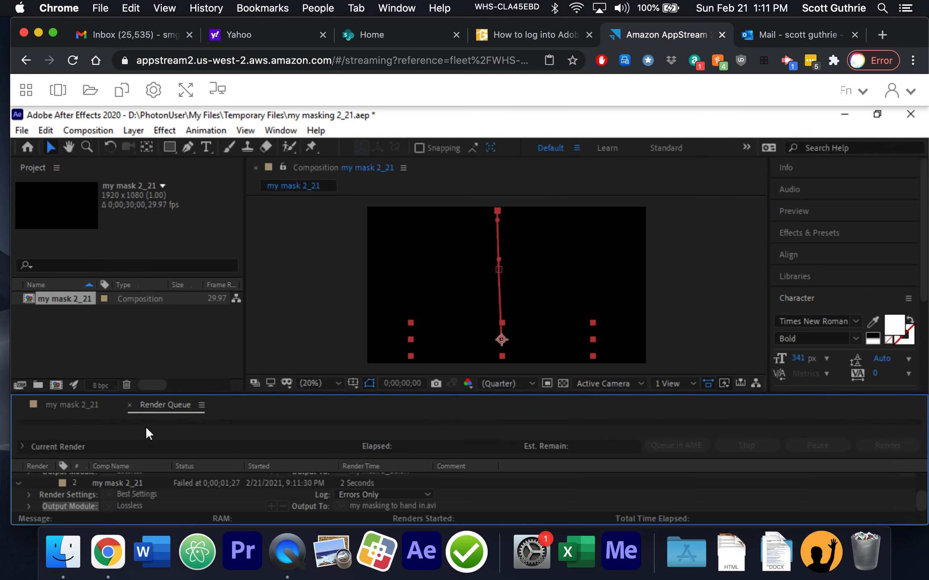
{"action": "left_click", "coordinate": [70, 405]}
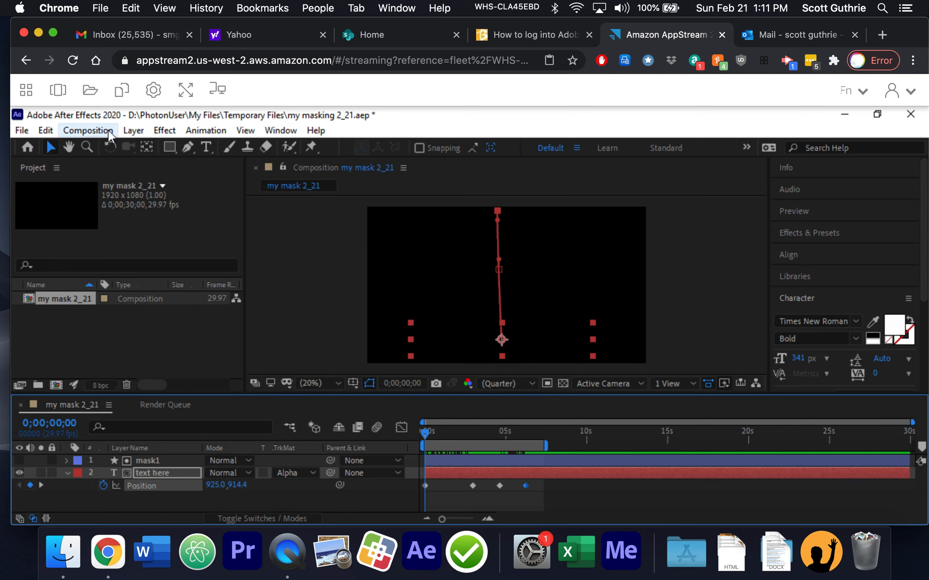
{"action": "left_click", "coordinate": [90, 91]}
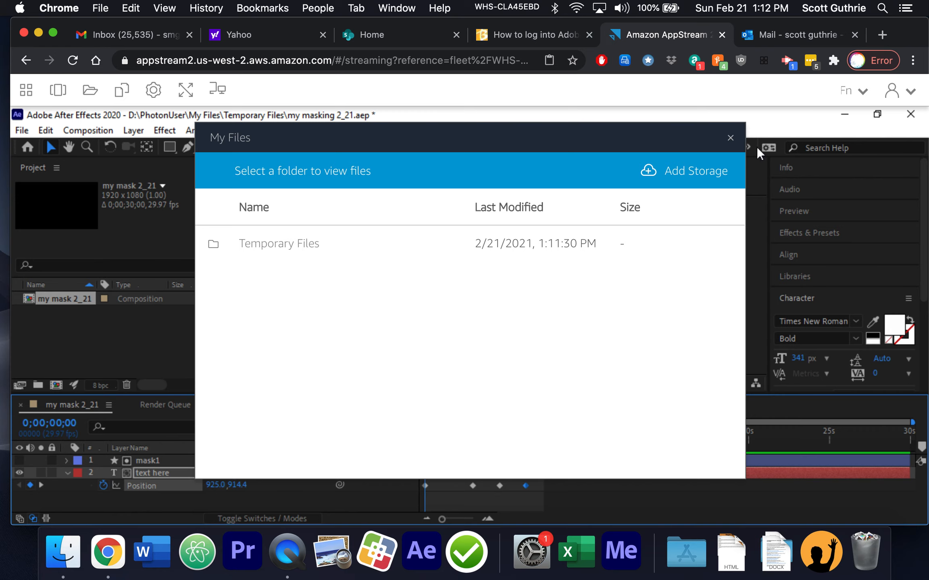
{"action": "left_click", "coordinate": [730, 138]}
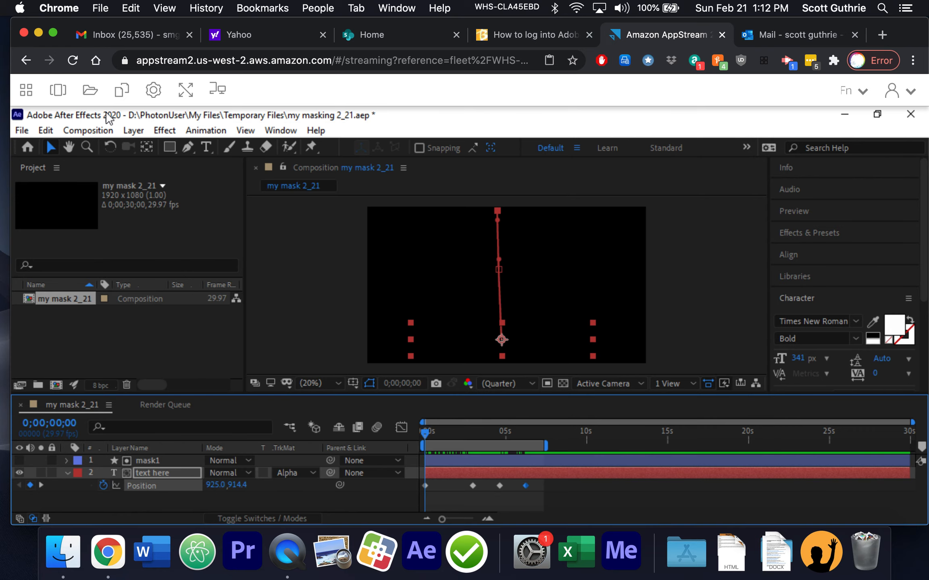
{"action": "left_click", "coordinate": [26, 89]}
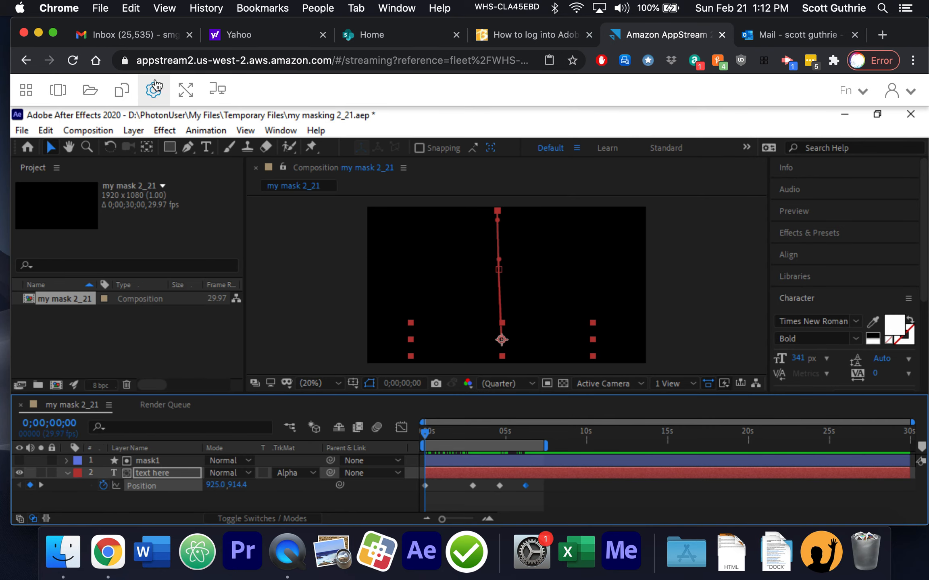
{"action": "left_click", "coordinate": [153, 89]}
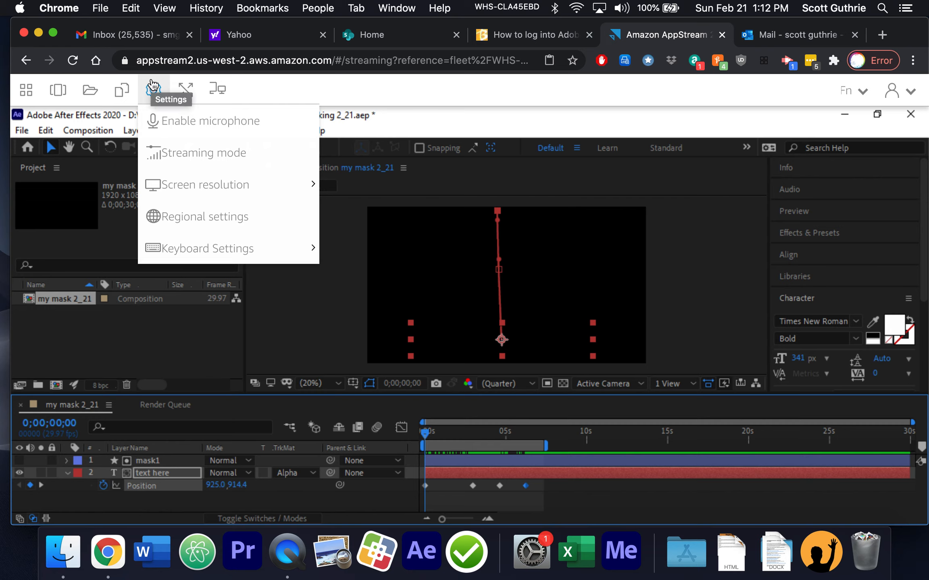
Step: Download my masking 2_21.aep from the AppStream Temporary Files folder and save it in Pictures as an AEP file
{"action": "left_click", "coordinate": [90, 95]}
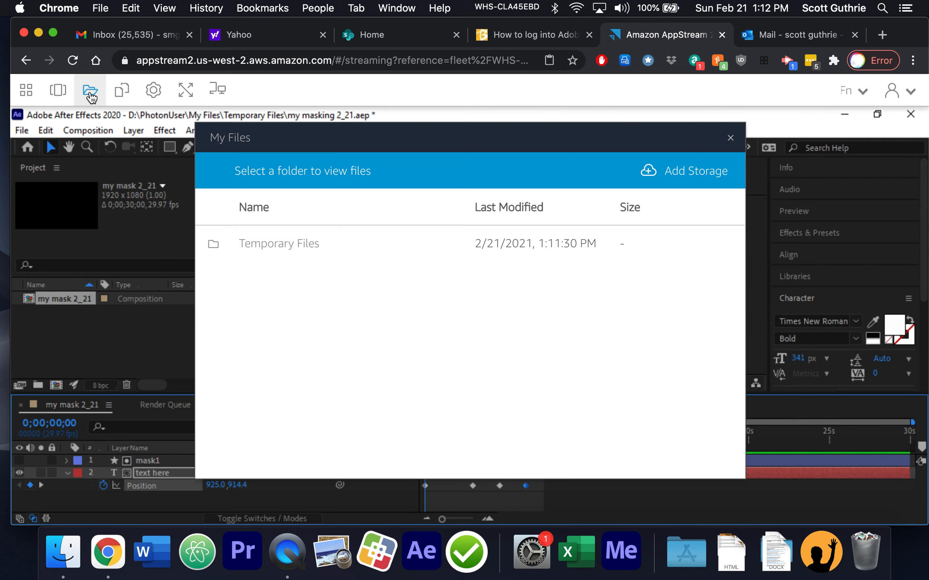
{"action": "left_click", "coordinate": [267, 246]}
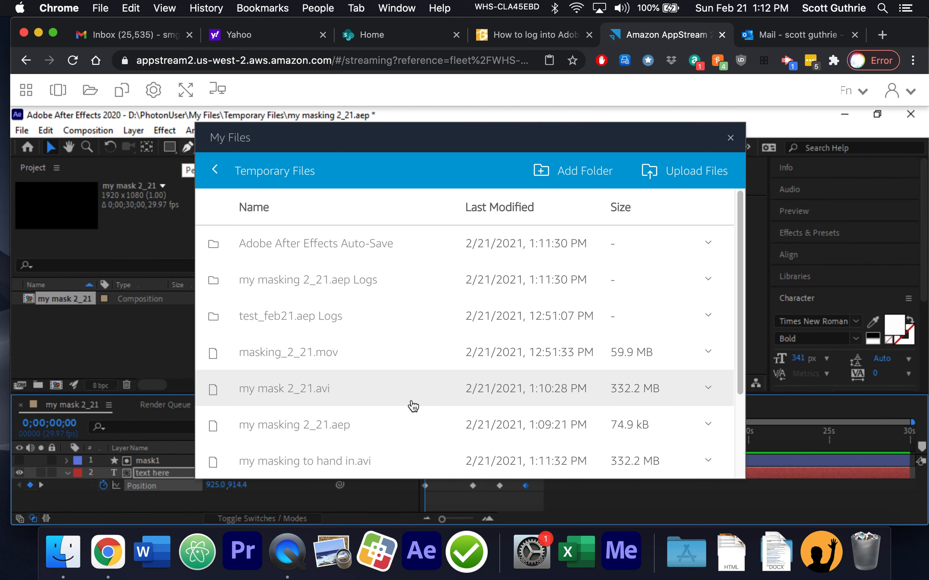
{"action": "scroll", "coordinate": [413, 406], "scroll_direction": "down", "scroll_amount": 2}
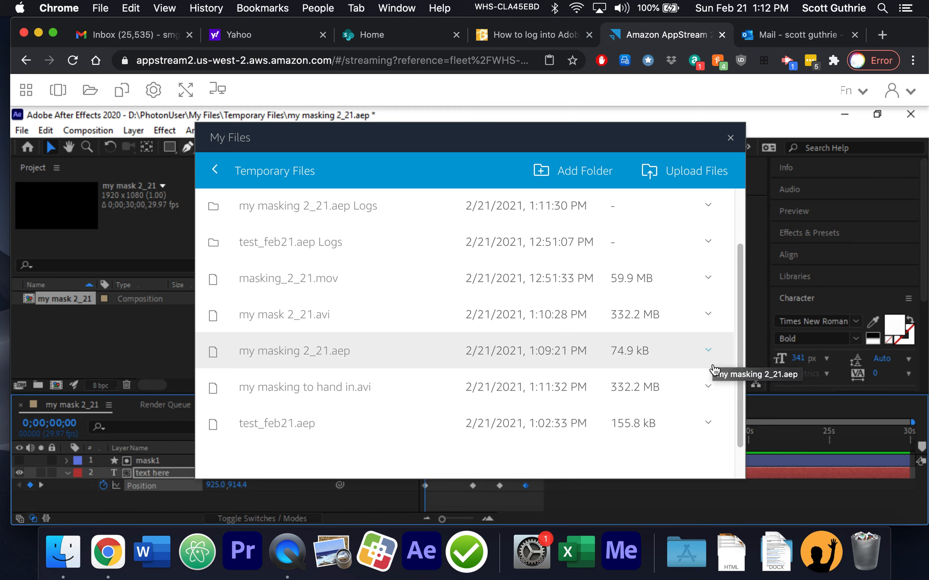
{"action": "left_click", "coordinate": [708, 351]}
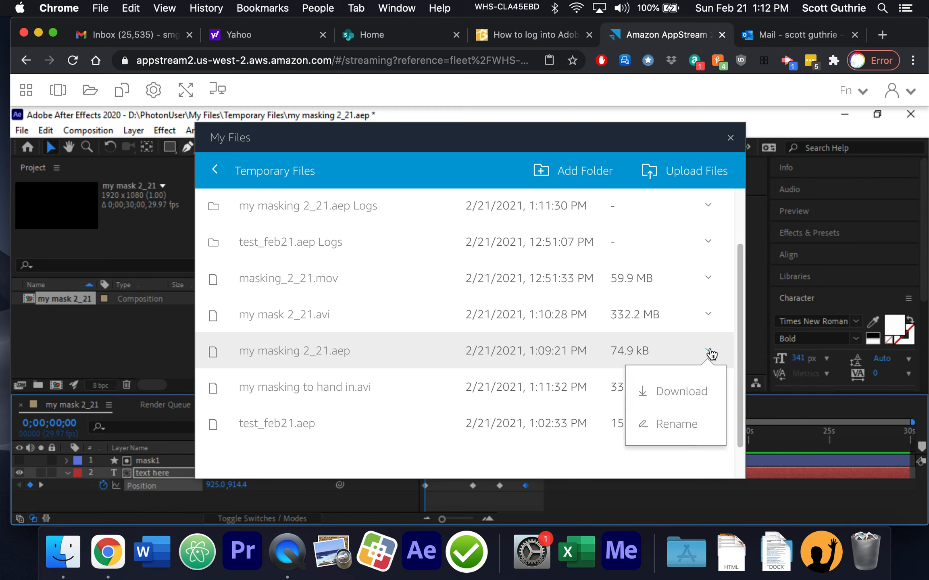
{"action": "left_click", "coordinate": [696, 394]}
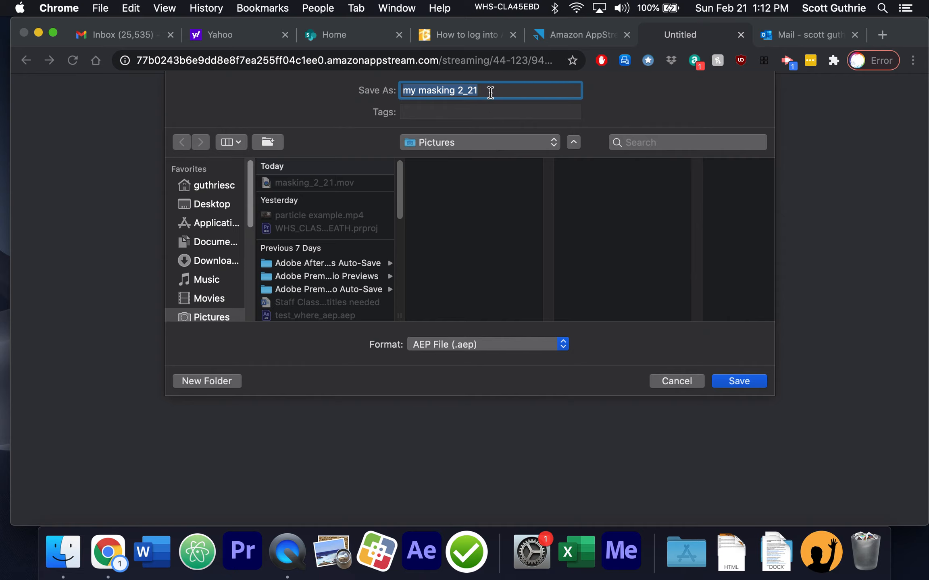
{"action": "left_click", "coordinate": [728, 383]}
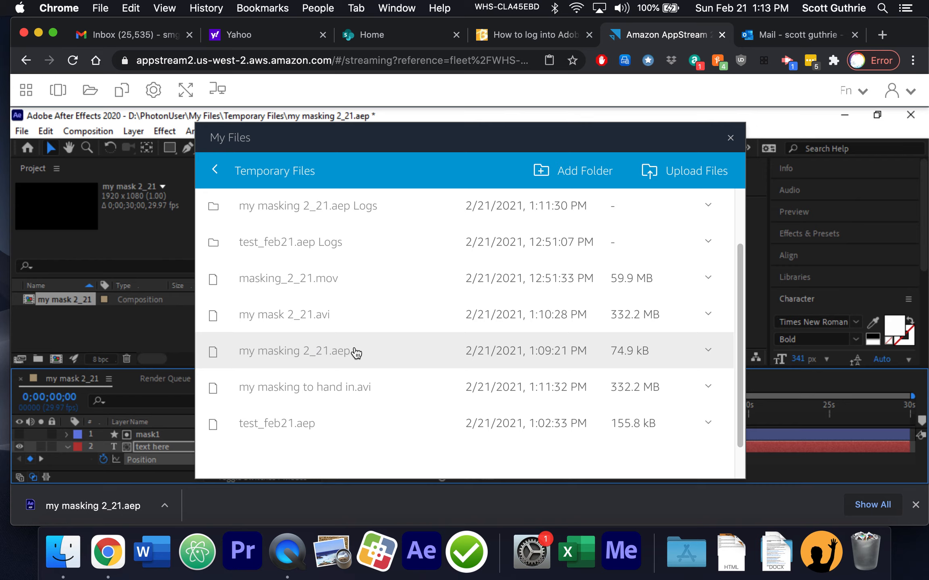
Step: Check the file actions offered for my masking 2_21.aep and my masking to hand in.avi, and close My Files
{"action": "left_click", "coordinate": [712, 353]}
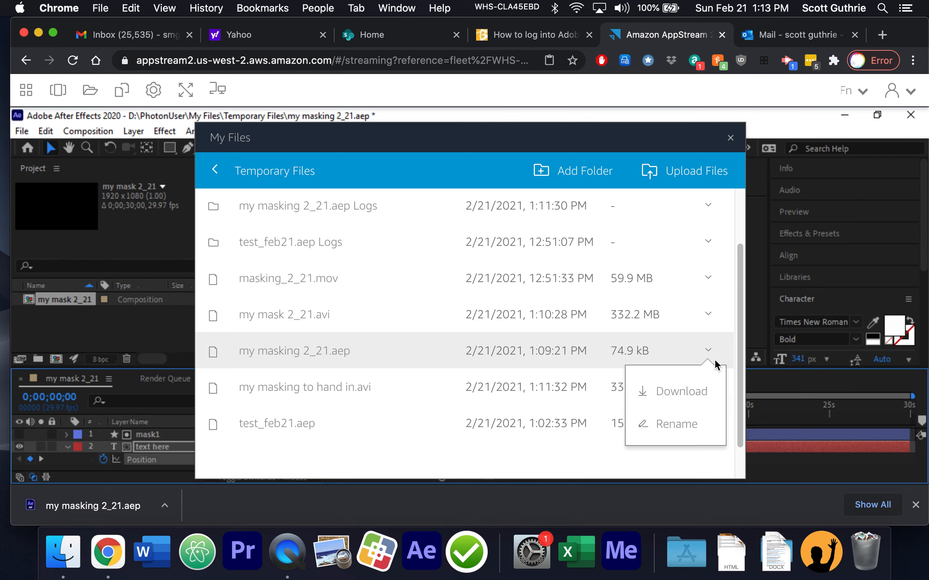
{"action": "left_click", "coordinate": [728, 357]}
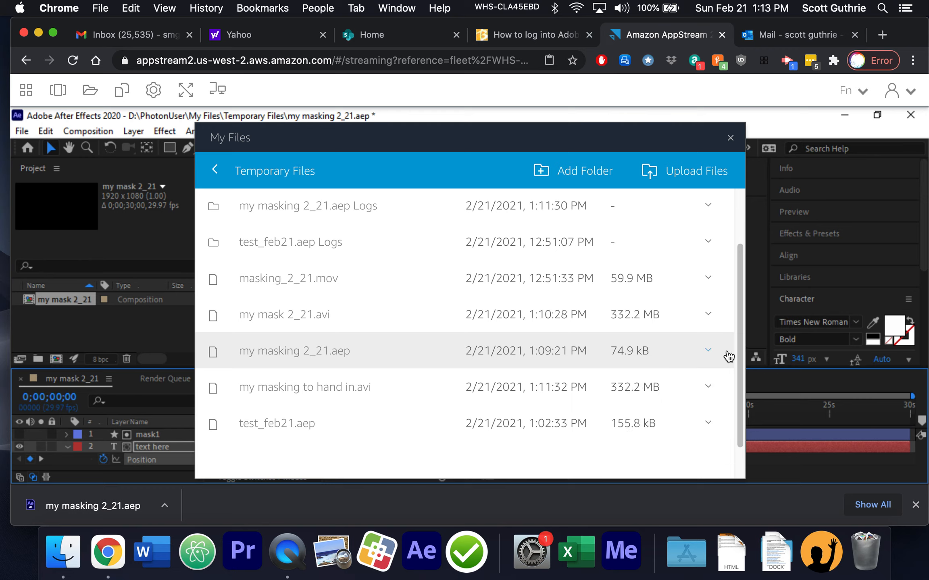
{"action": "left_click", "coordinate": [708, 388]}
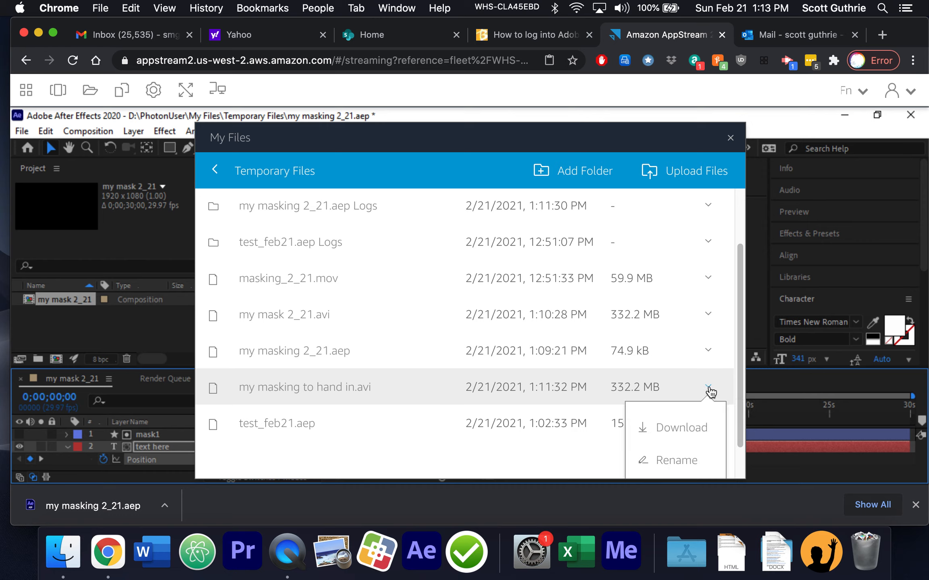
{"action": "left_click", "coordinate": [705, 420]}
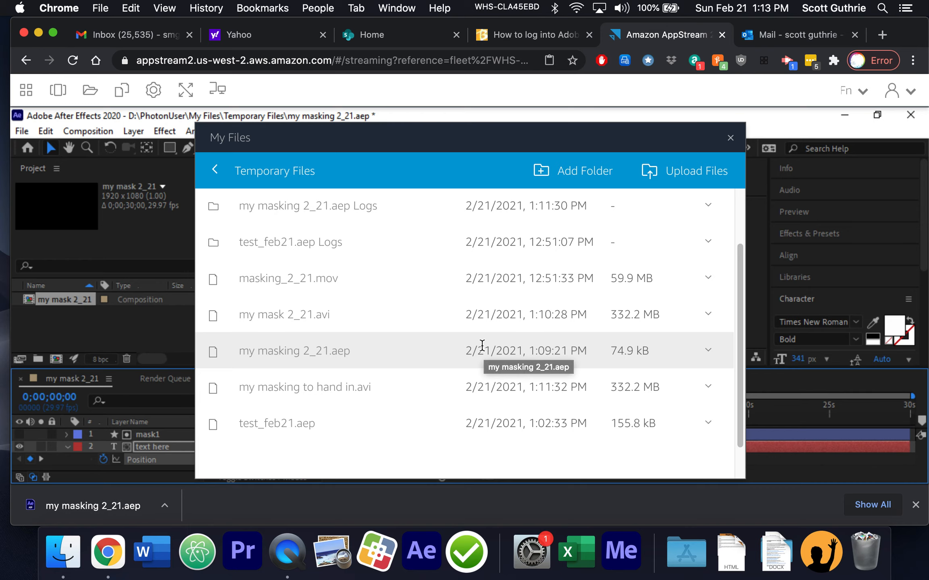
{"action": "left_click", "coordinate": [730, 138]}
Step: Switch to QuickTime Player and start a new screen recording
{"action": "left_click", "coordinate": [287, 552]}
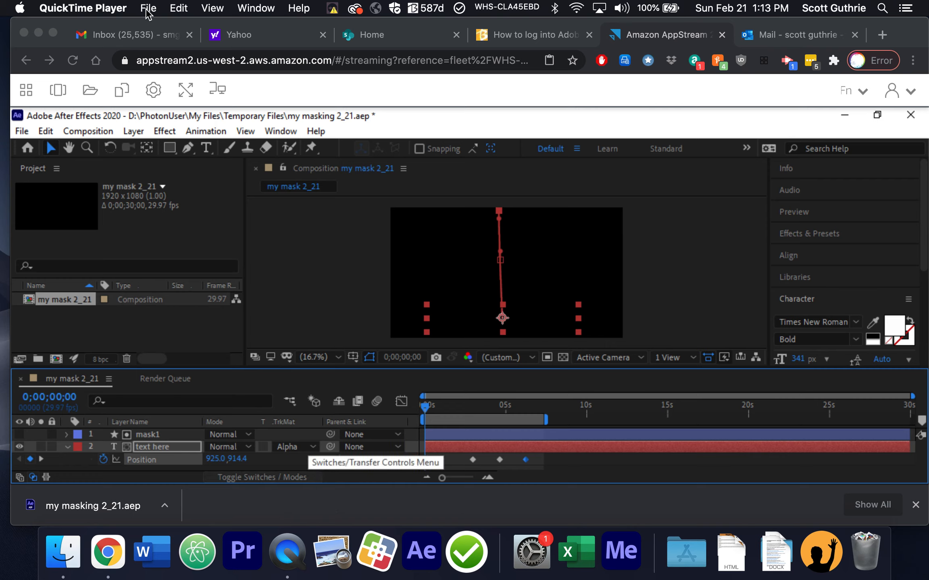
{"action": "left_click", "coordinate": [148, 8]}
{"action": "left_click", "coordinate": [201, 52]}
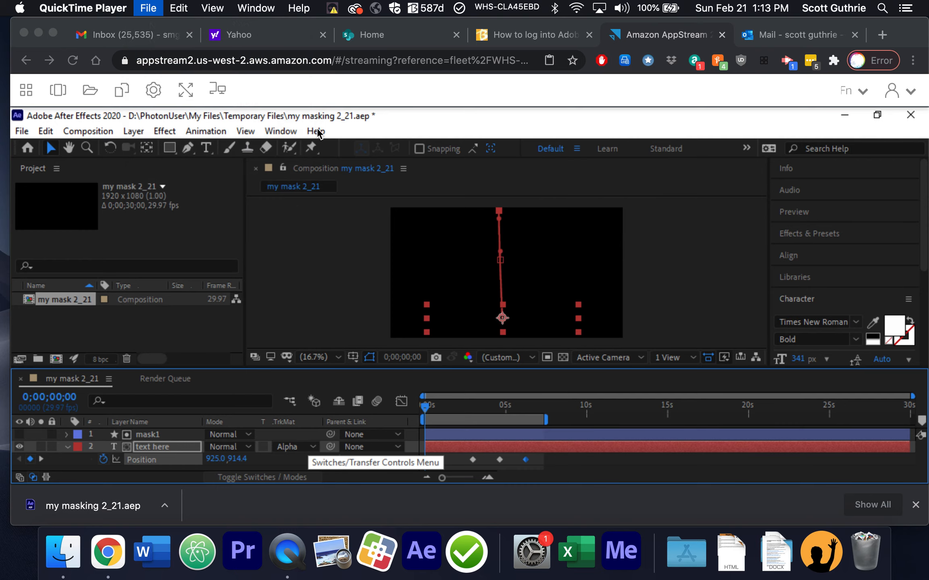